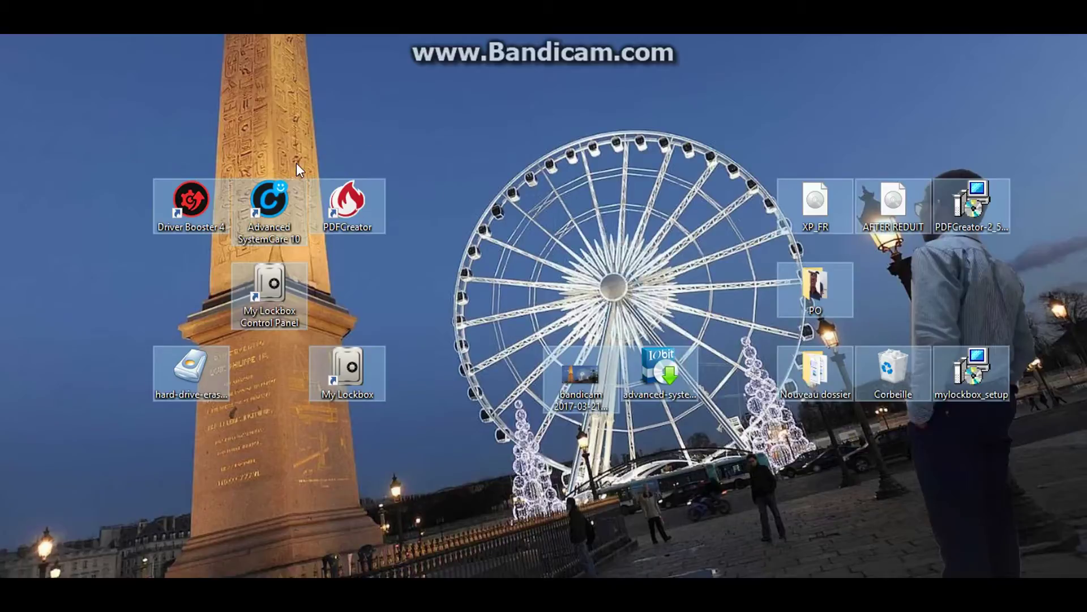
# Drag the Driver Booster 4 shortcut into the desktop's top-left corner and rearrange nearby icons
pyautogui.click(212, 201)
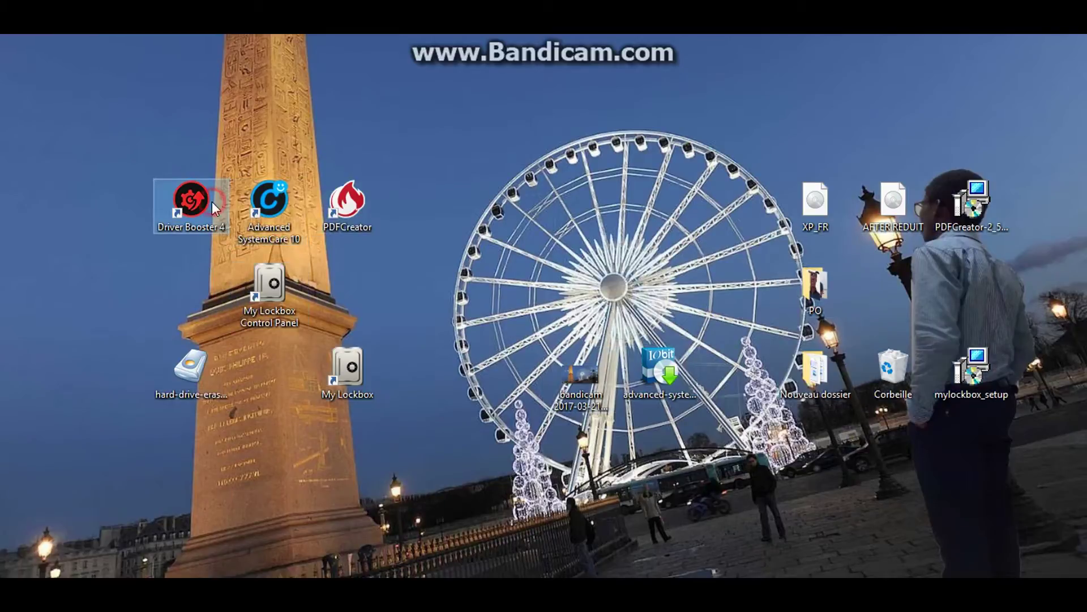
pyautogui.moveTo(212, 202); pyautogui.dragTo(119, 140)
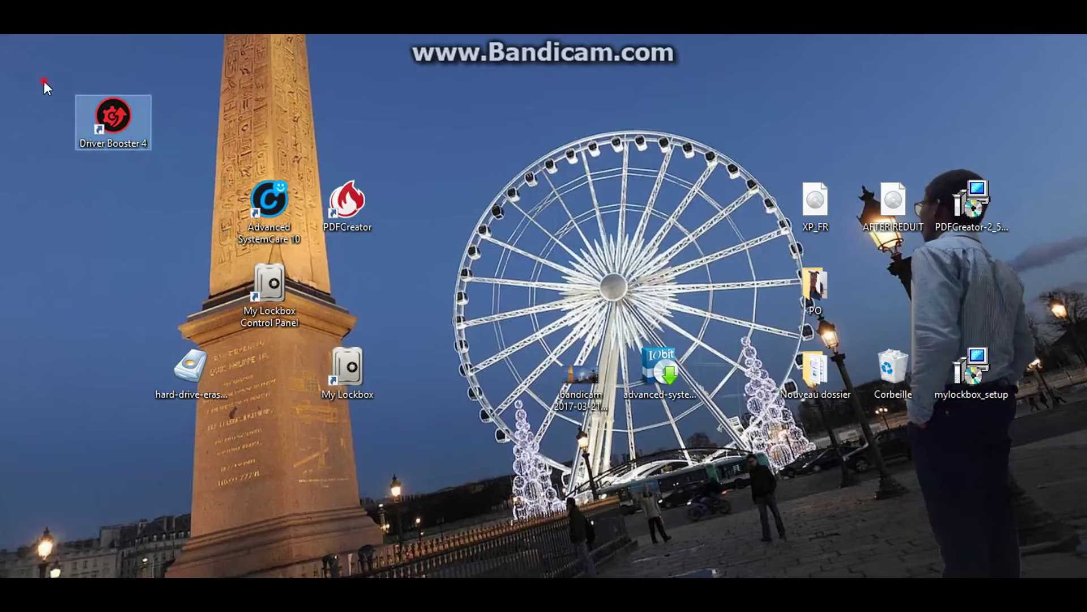
pyautogui.moveTo(43, 80); pyautogui.dragTo(187, 208)
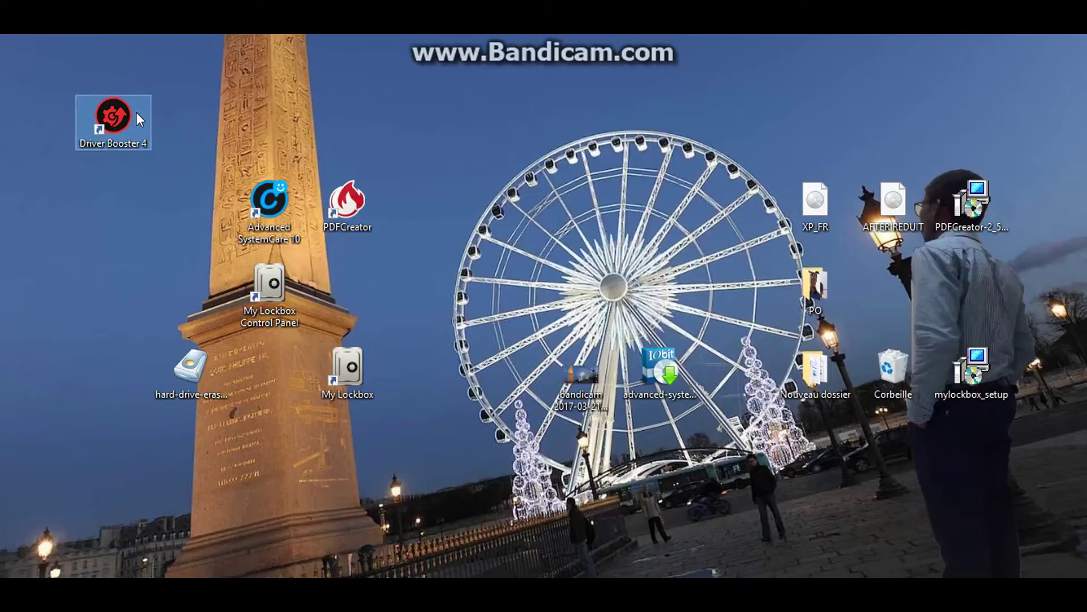
pyautogui.moveTo(136, 113); pyautogui.dragTo(123, 149)
pyautogui.moveTo(146, 114); pyautogui.dragTo(130, 132)
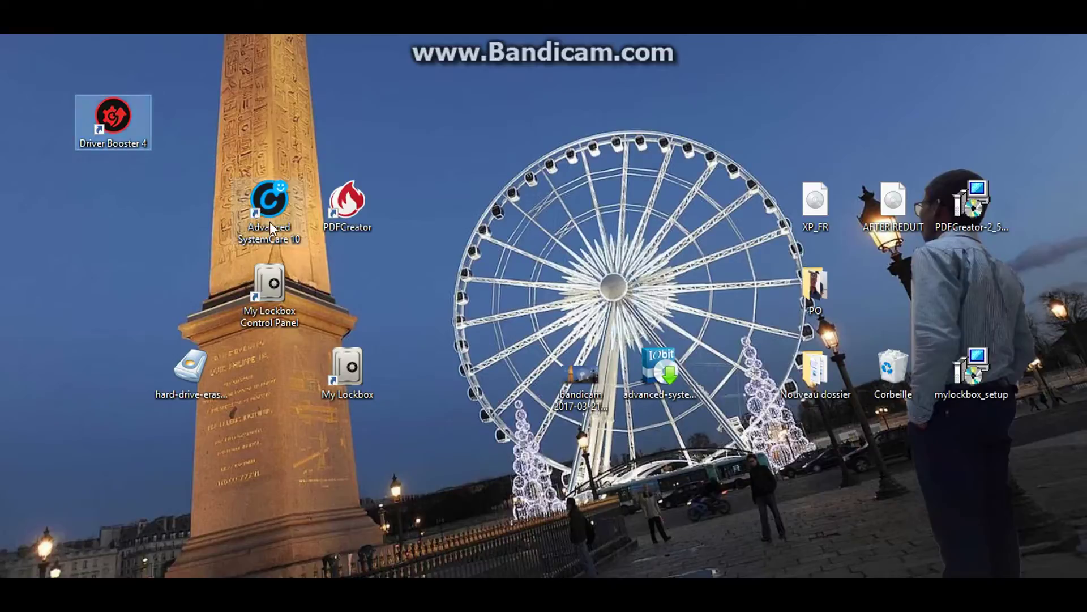
pyautogui.moveTo(270, 222); pyautogui.dragTo(282, 203)
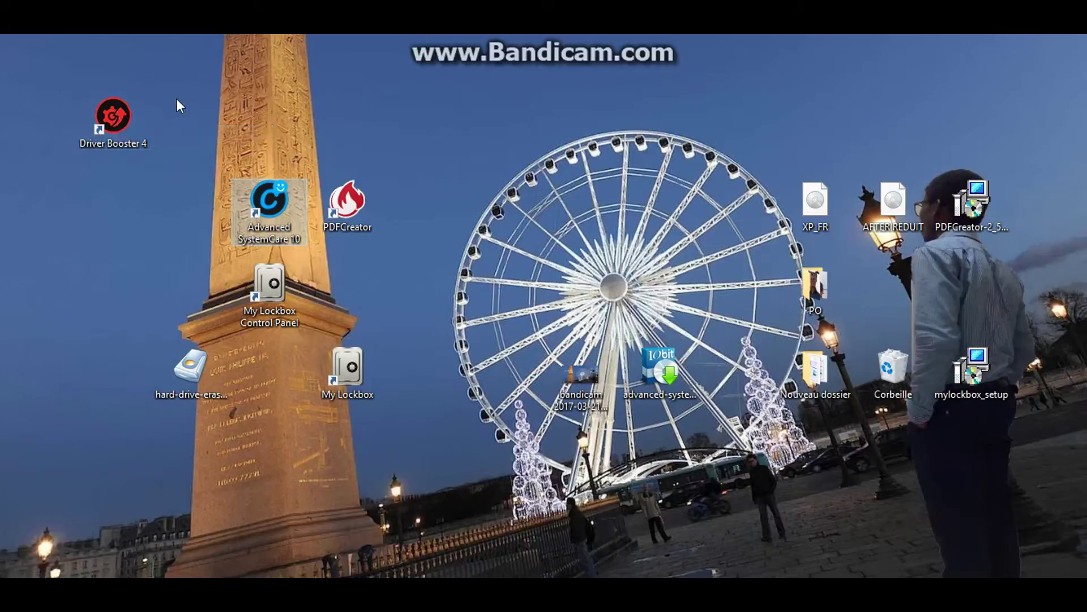
# Run an ANALYSER driver scan in Driver Booster 4, cancel the scan-failure error, and close it
pyautogui.doubleClick(145, 111)
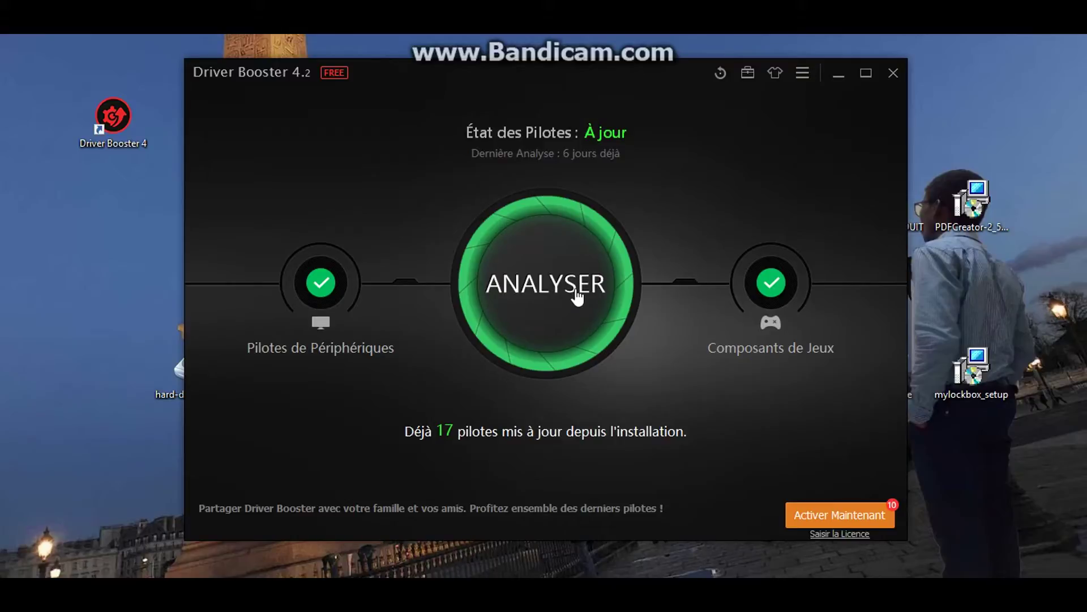
pyautogui.click(576, 293)
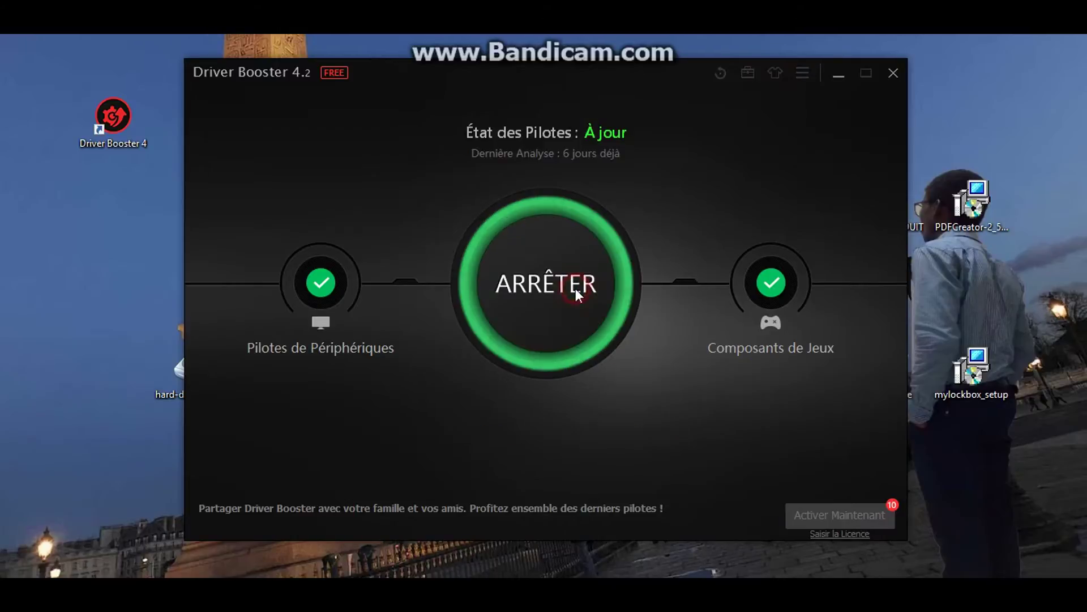
pyautogui.click(898, 76)
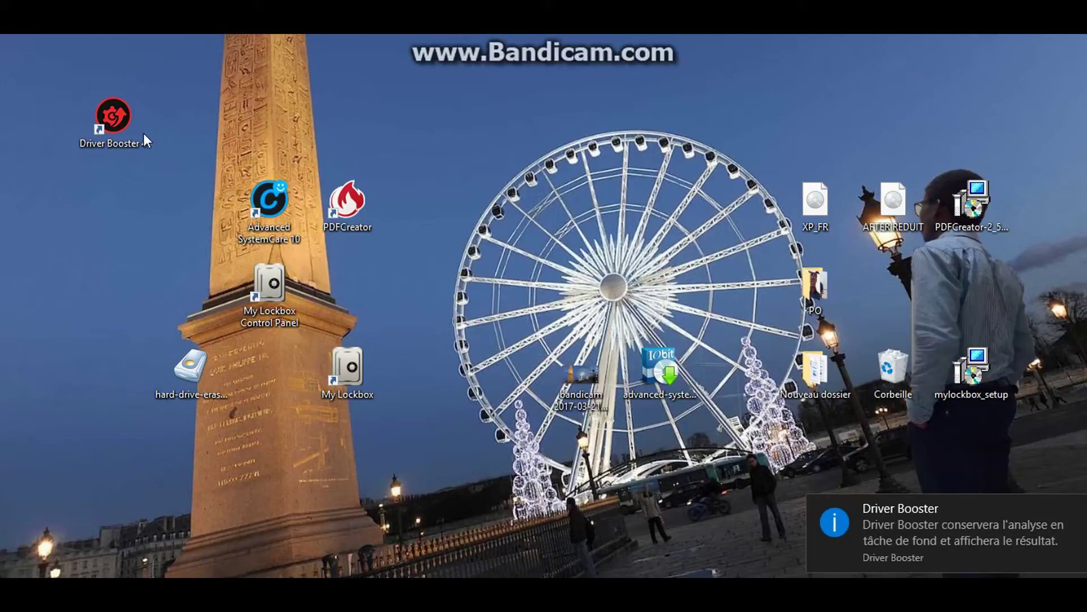
pyautogui.moveTo(144, 133); pyautogui.dragTo(135, 107)
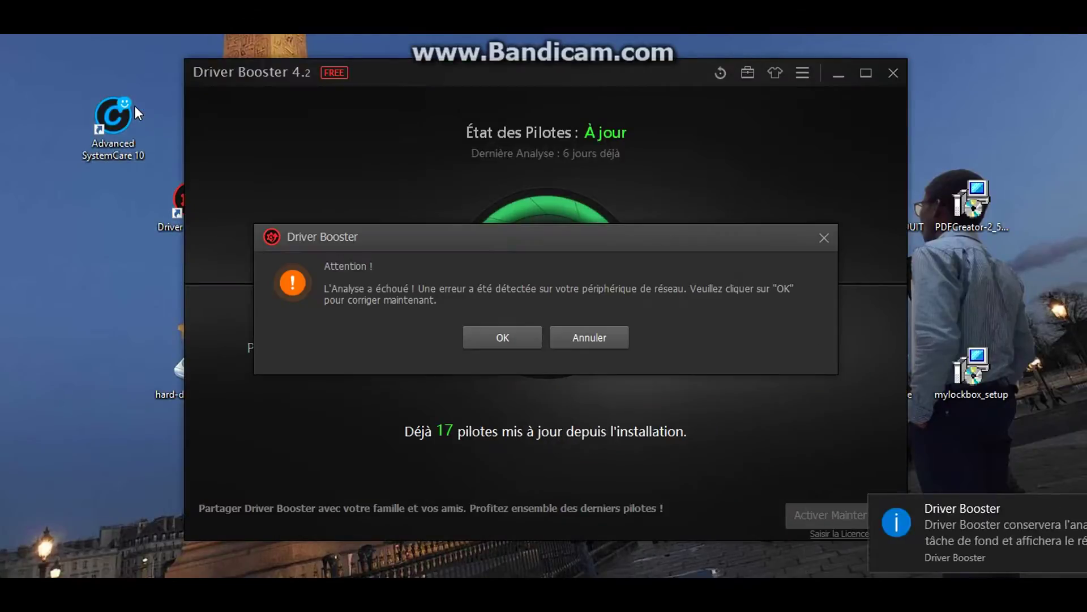
pyautogui.click(601, 334)
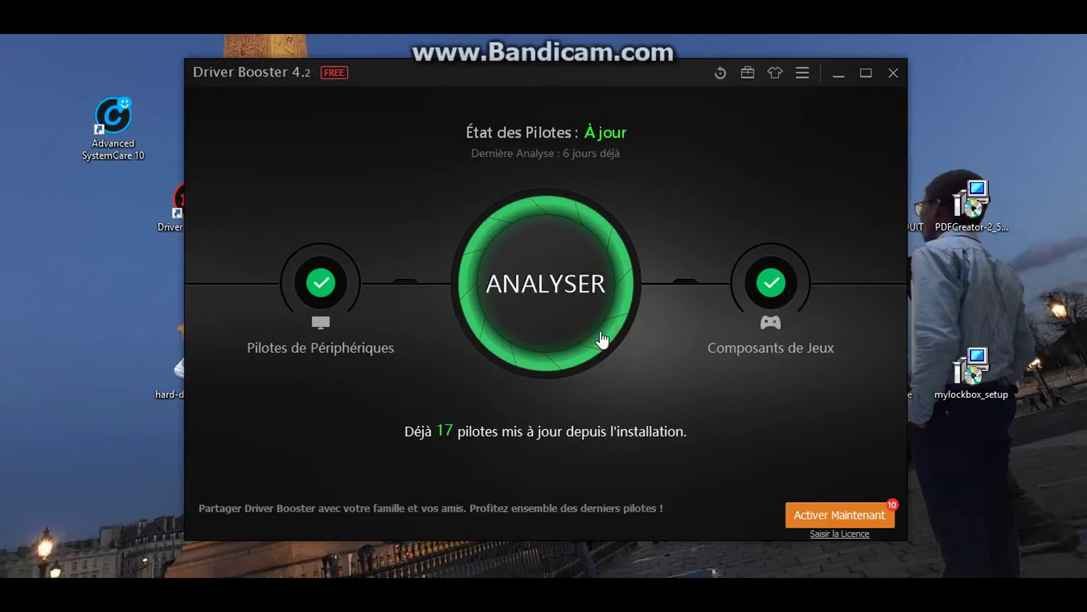
pyautogui.click(893, 74)
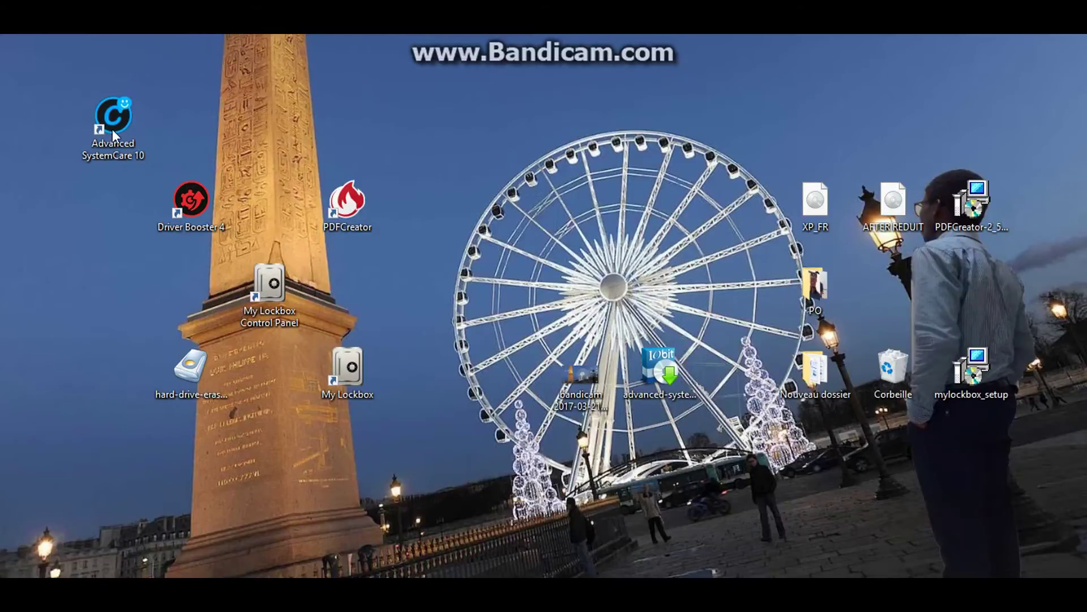
# Launch Advanced SystemCare 10 from its desktop shortcut
pyautogui.moveTo(112, 130); pyautogui.dragTo(82, 107)
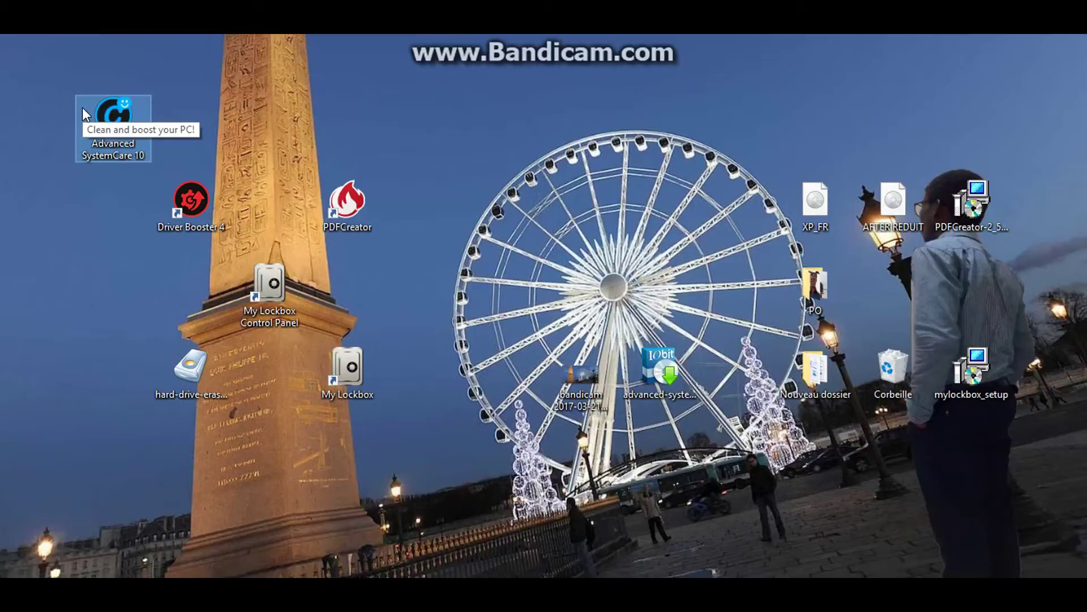
pyautogui.doubleClick(115, 122)
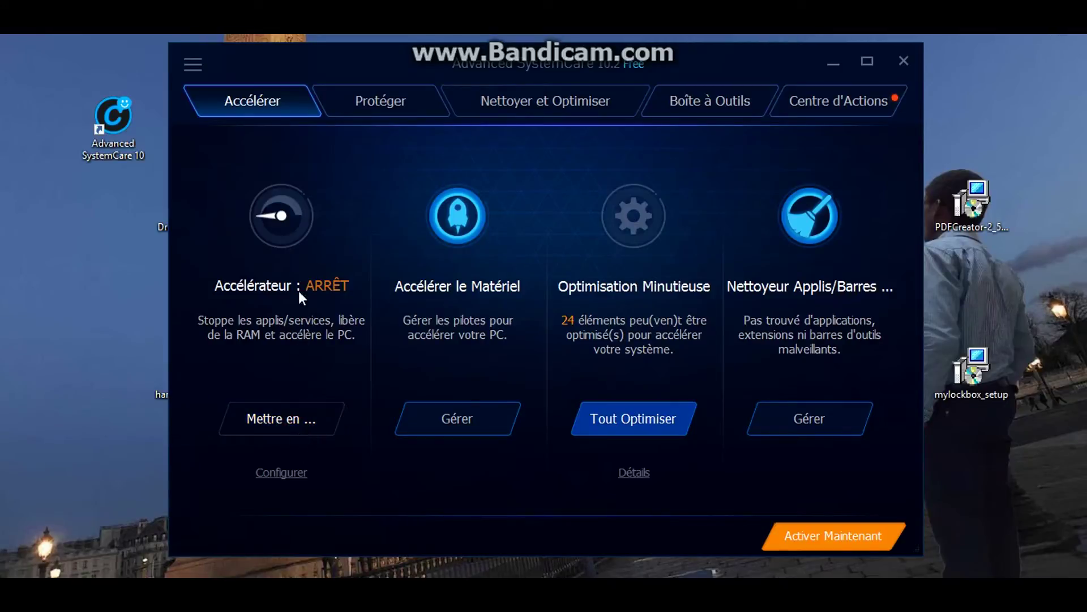
# Switch the Accélérateur to MARCHE to free RAM, then view the Protéger tab
pyautogui.click(286, 225)
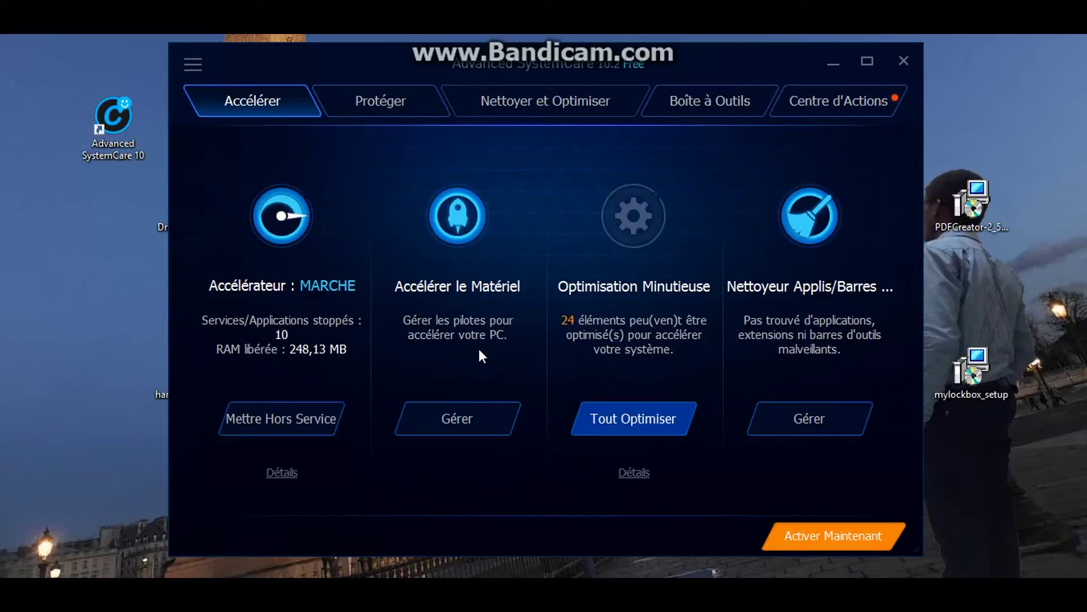
pyautogui.click(395, 118)
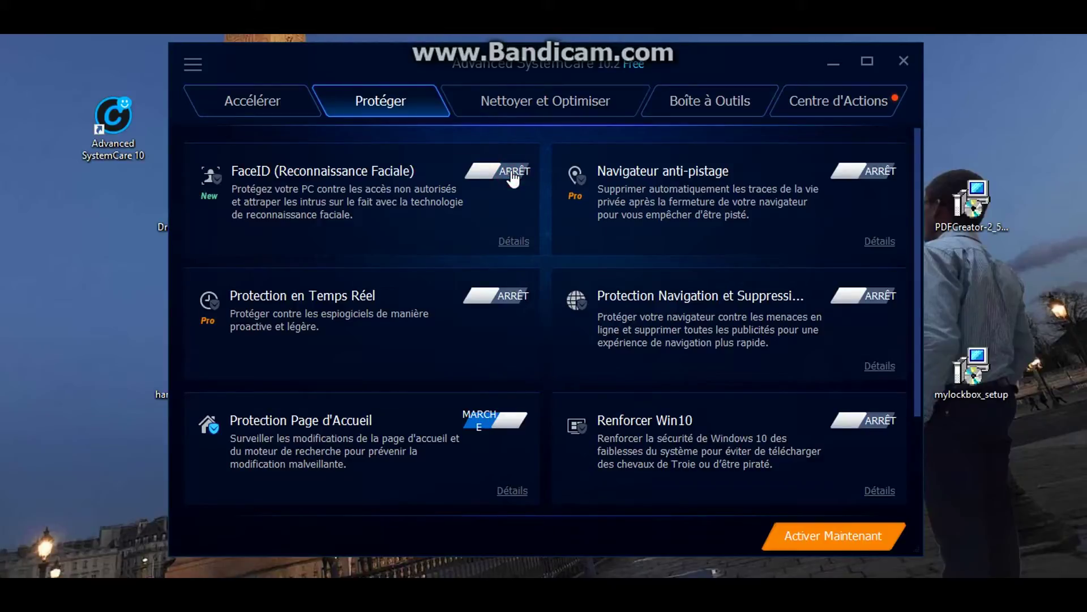
# Look over and close the FaceID setup, then view the Boîte à Outils tab
pyautogui.click(512, 172)
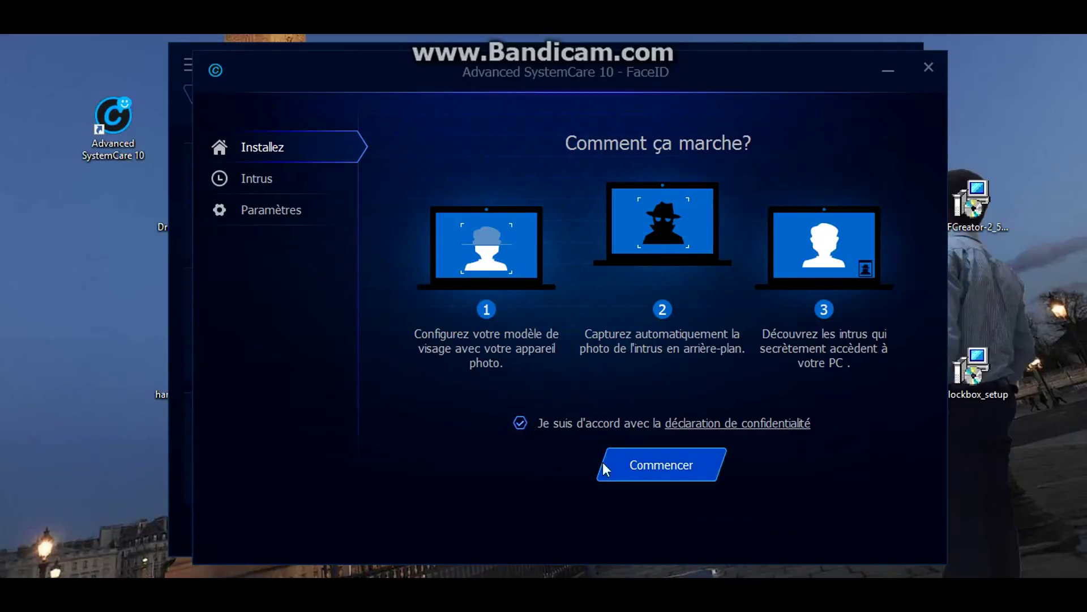
pyautogui.moveTo(525, 423)
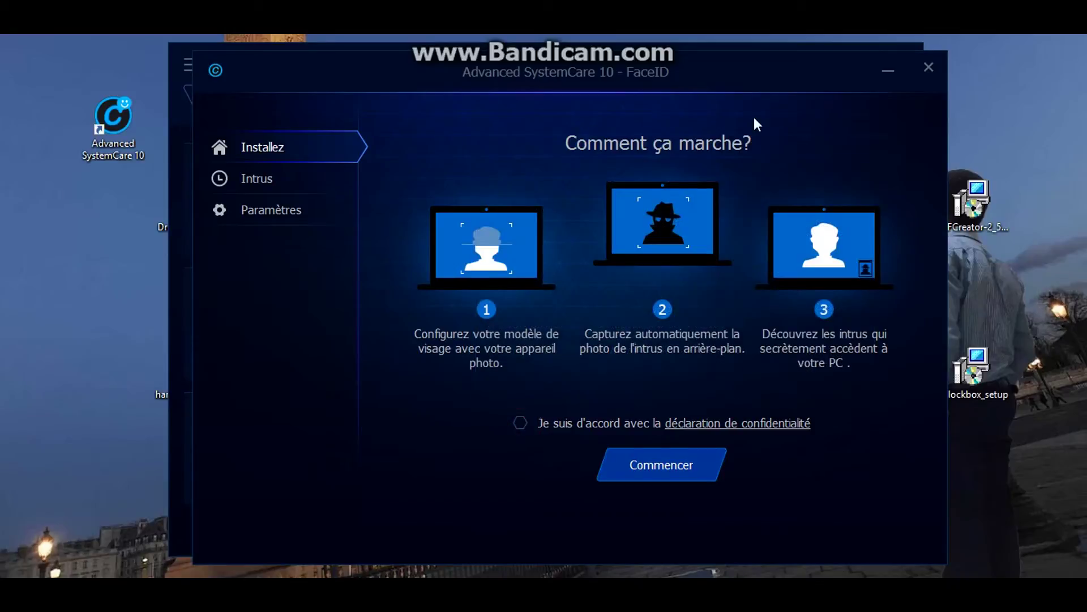
pyautogui.click(927, 68)
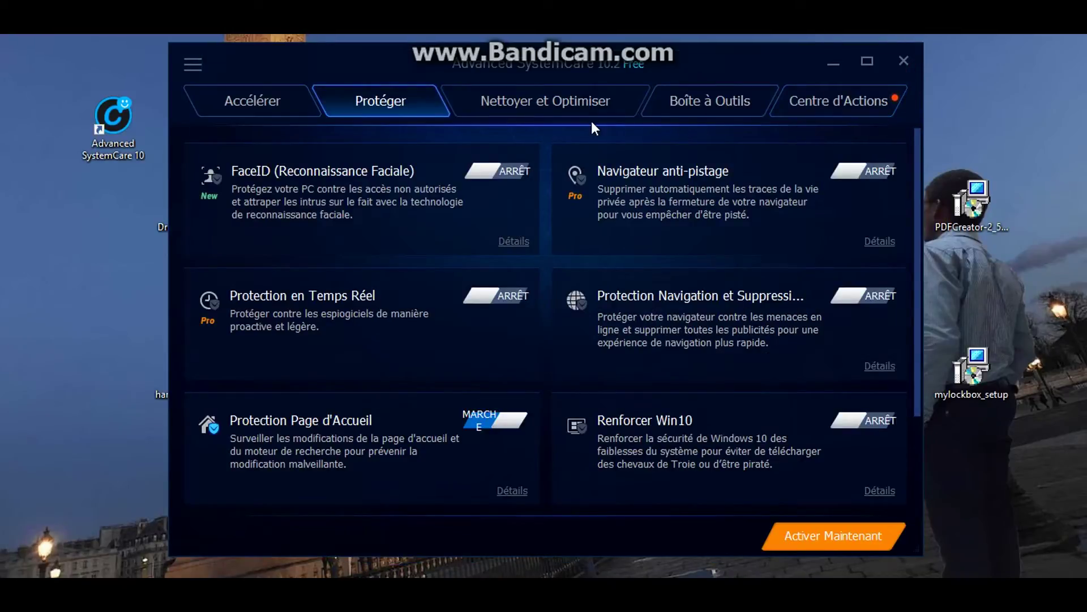
pyautogui.click(683, 116)
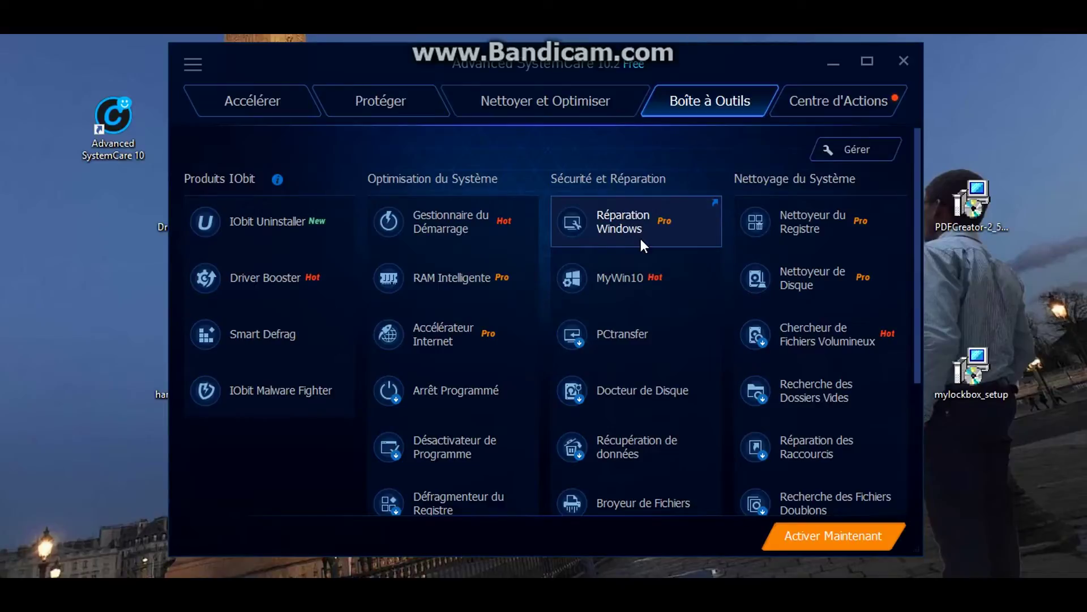
# Scroll through the Centre d'Actions recommendations, then go to the Nettoyer et Optimiser tab
pyautogui.click(811, 103)
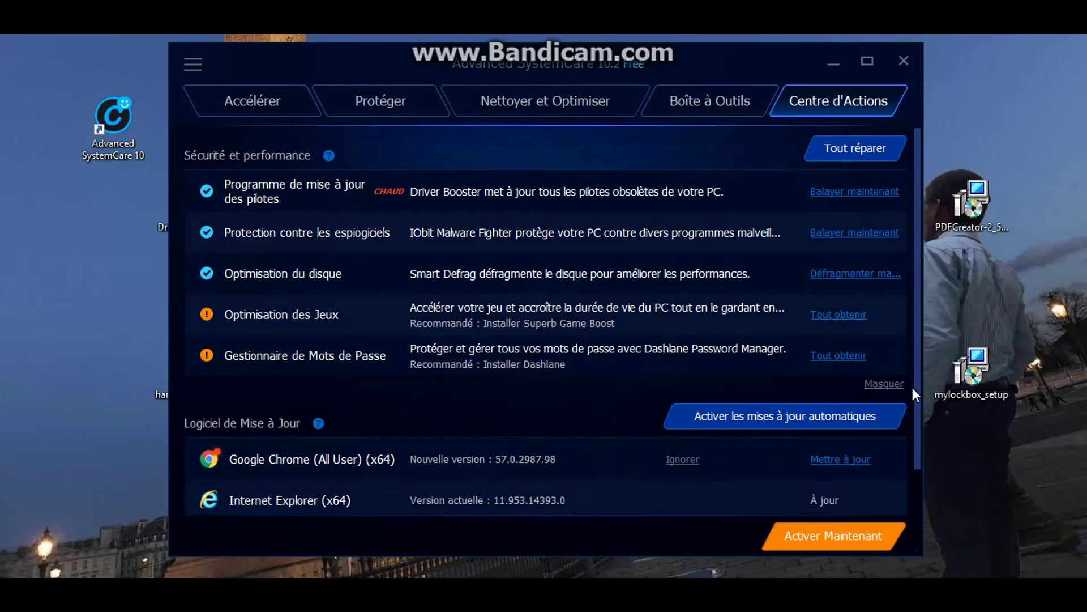
pyautogui.moveTo(914, 389); pyautogui.dragTo(913, 466)
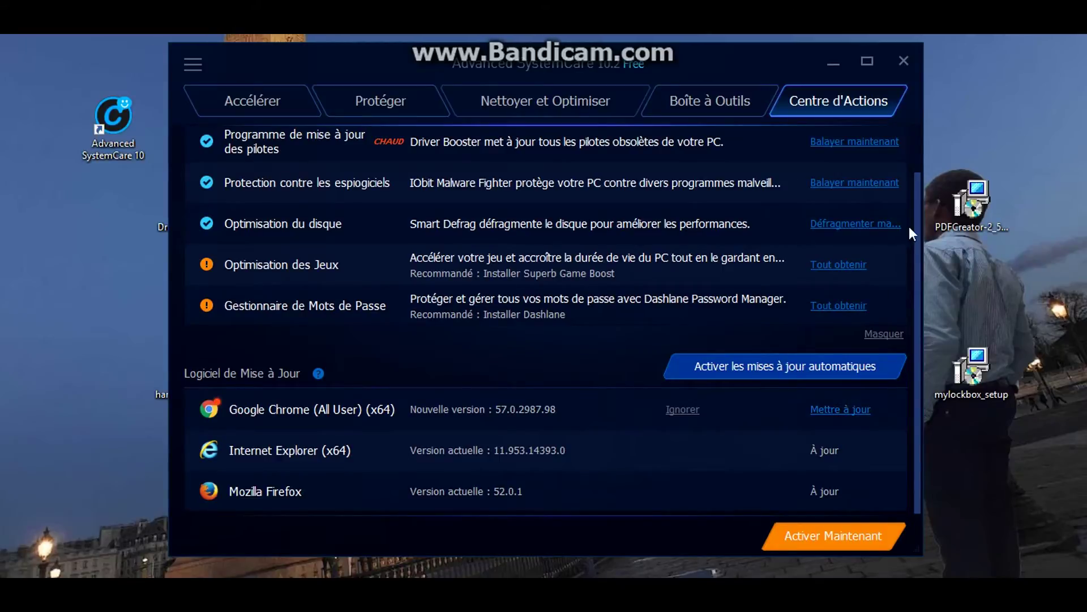
pyautogui.click(918, 148)
pyautogui.click(599, 99)
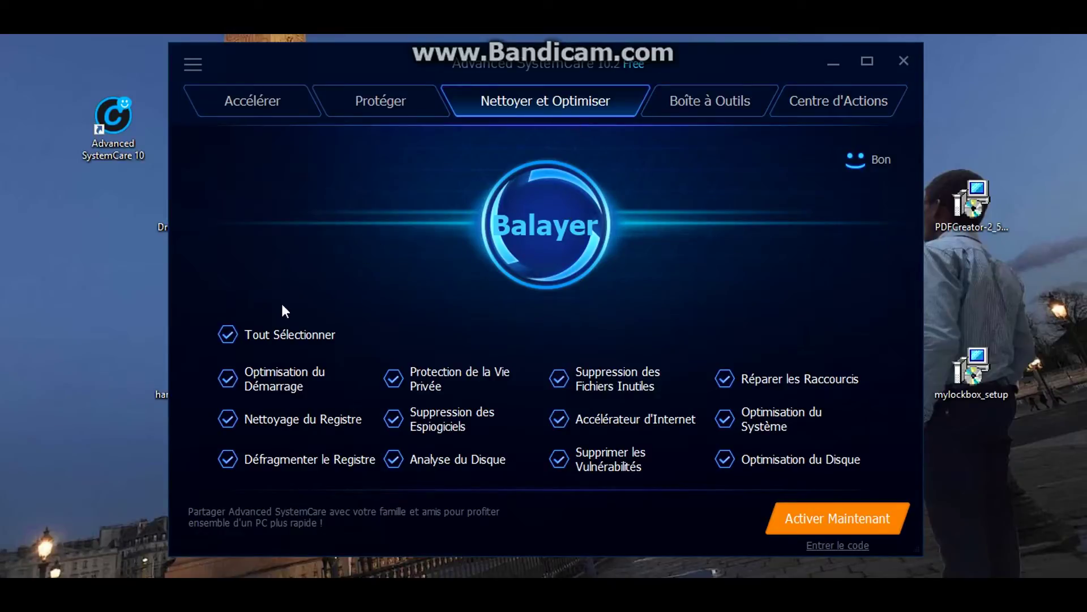
# Start the clean-and-optimise scan with all categories selected and dismiss the suggested-features window
pyautogui.click(228, 332)
pyautogui.click(229, 332)
pyautogui.click(531, 194)
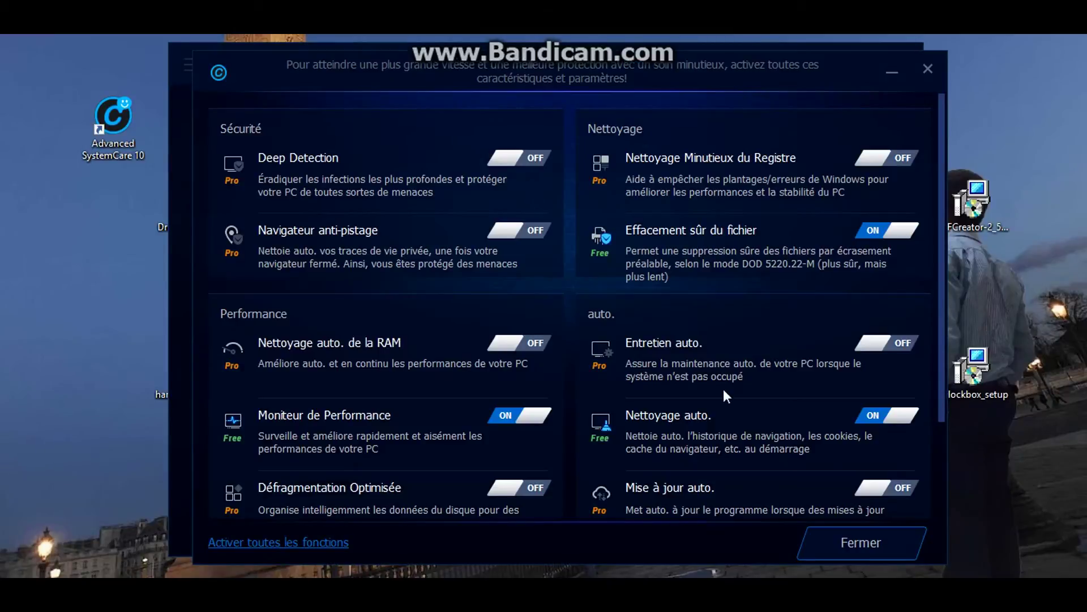
pyautogui.click(841, 541)
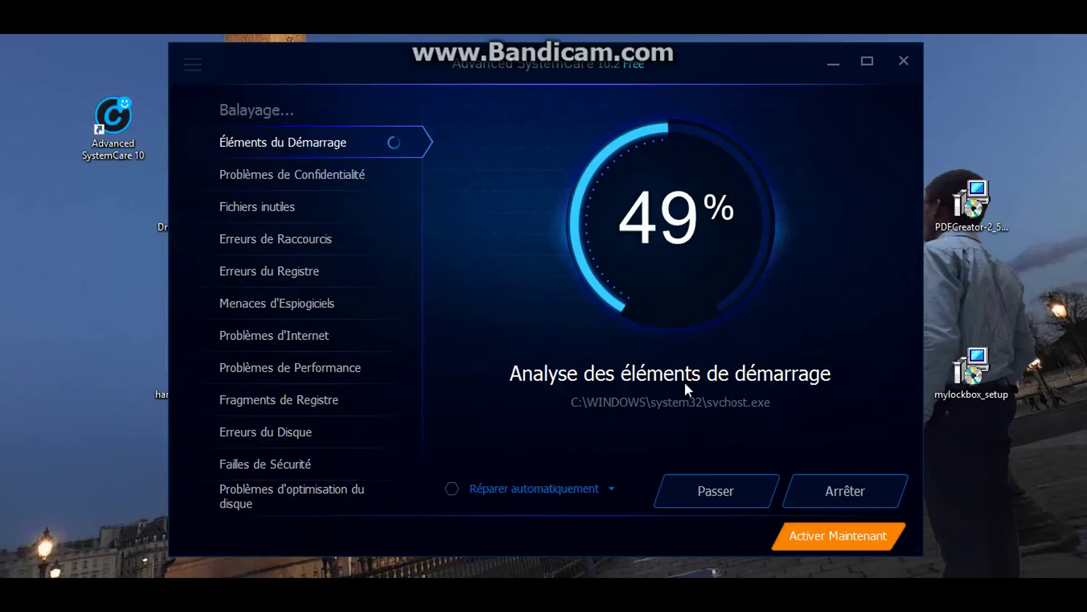
# Skip every scan check through disk optimisation, then close Advanced SystemCare
pyautogui.click(735, 495)
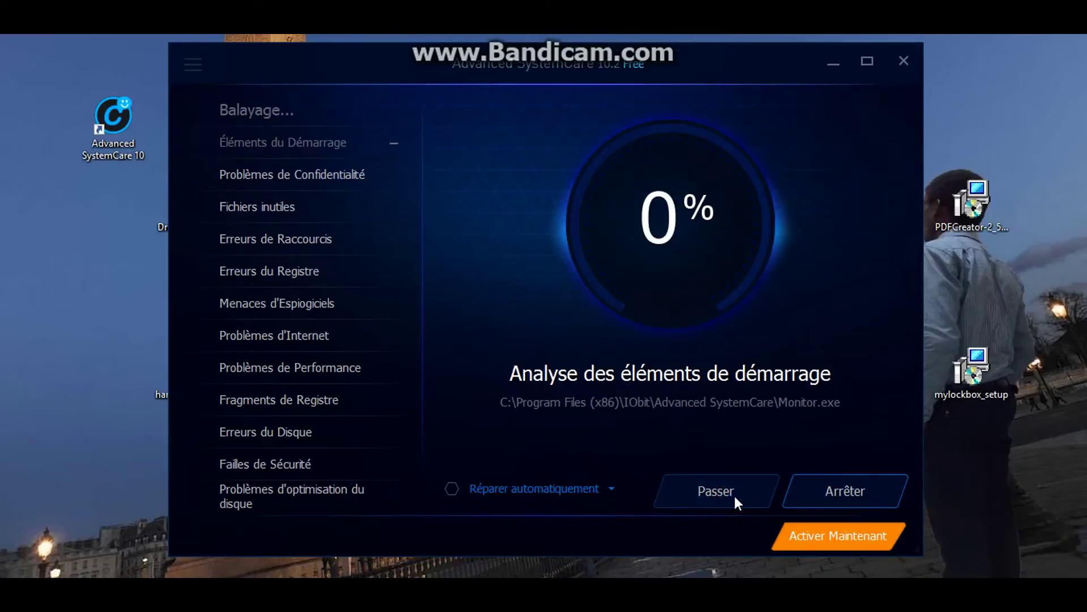
pyautogui.click(735, 495)
pyautogui.click(735, 495)
pyautogui.click(735, 495)
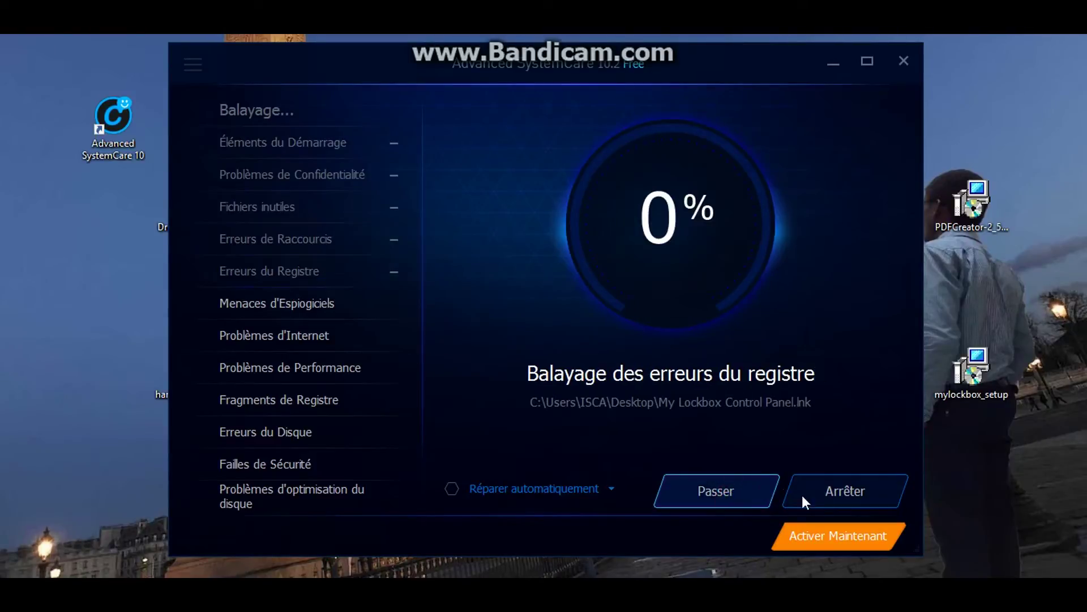
pyautogui.click(734, 484)
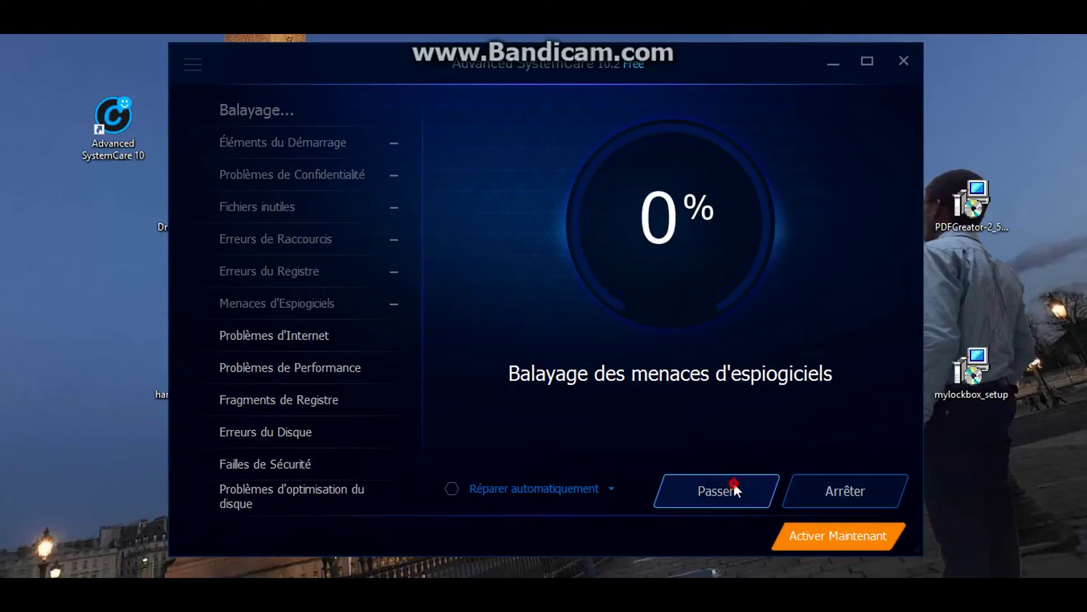
pyautogui.click(732, 483)
pyautogui.click(733, 482)
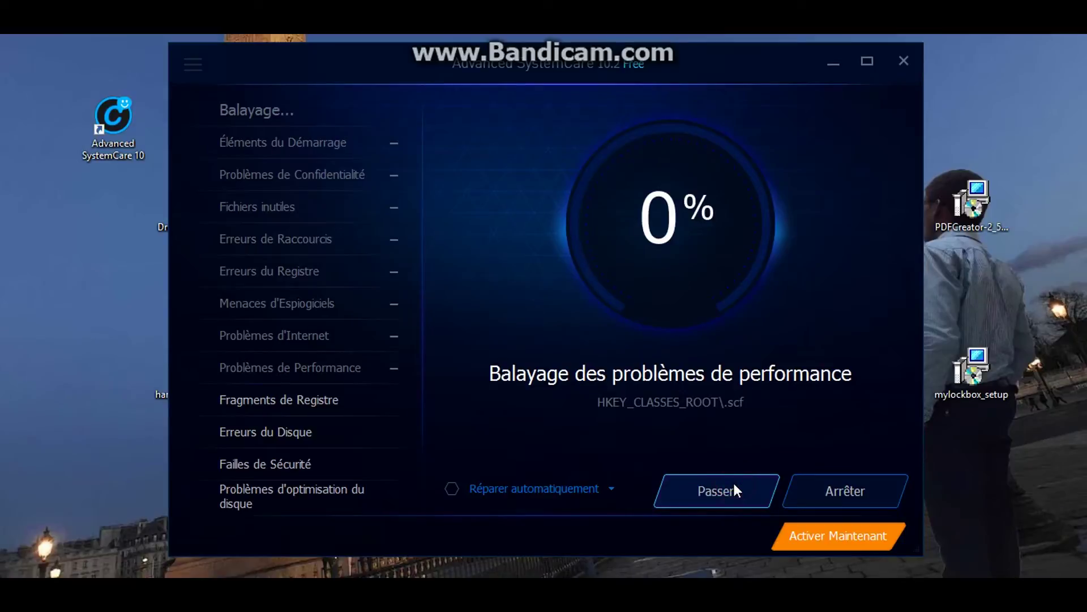
pyautogui.click(733, 482)
pyautogui.click(733, 485)
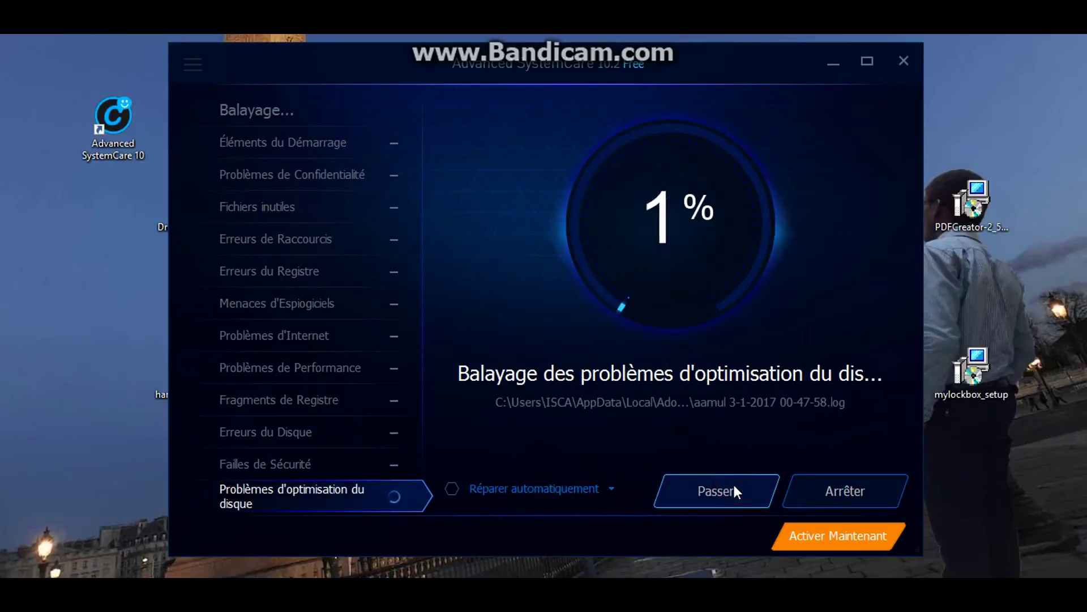
pyautogui.click(733, 485)
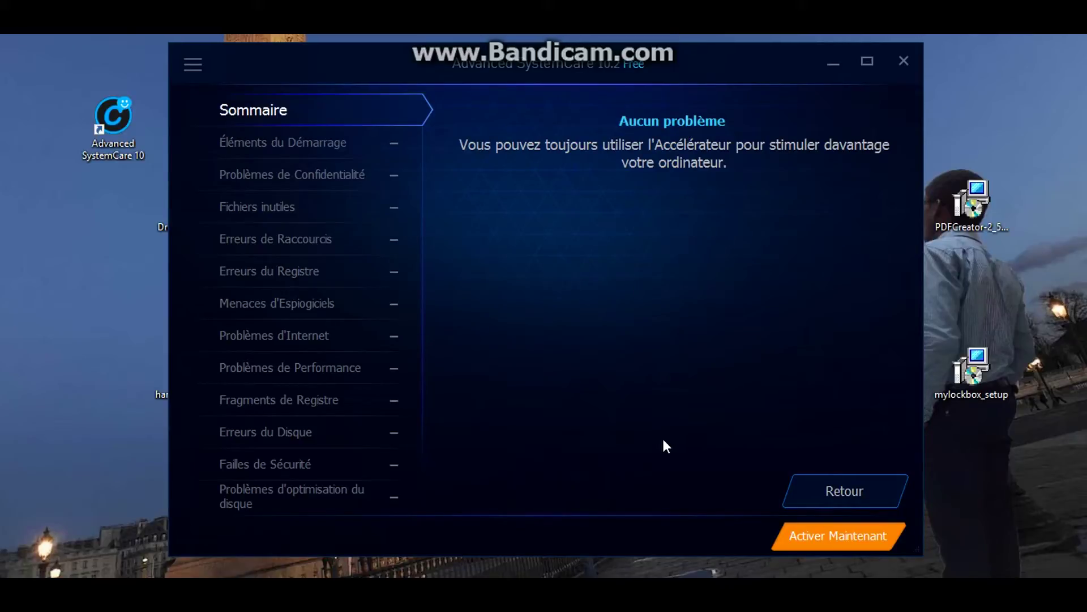
pyautogui.click(908, 66)
pyautogui.moveTo(128, 125); pyautogui.dragTo(284, 209)
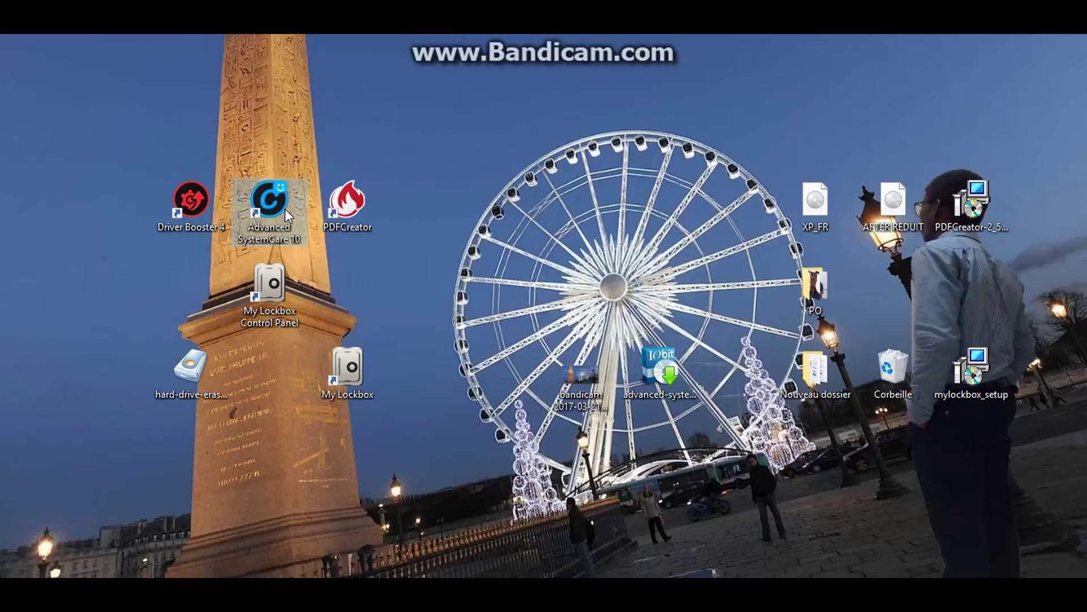
# Move the PDFCreator shortcut to the desktop's top-left corner and launch PDFCreator 2.5
pyautogui.click(360, 210)
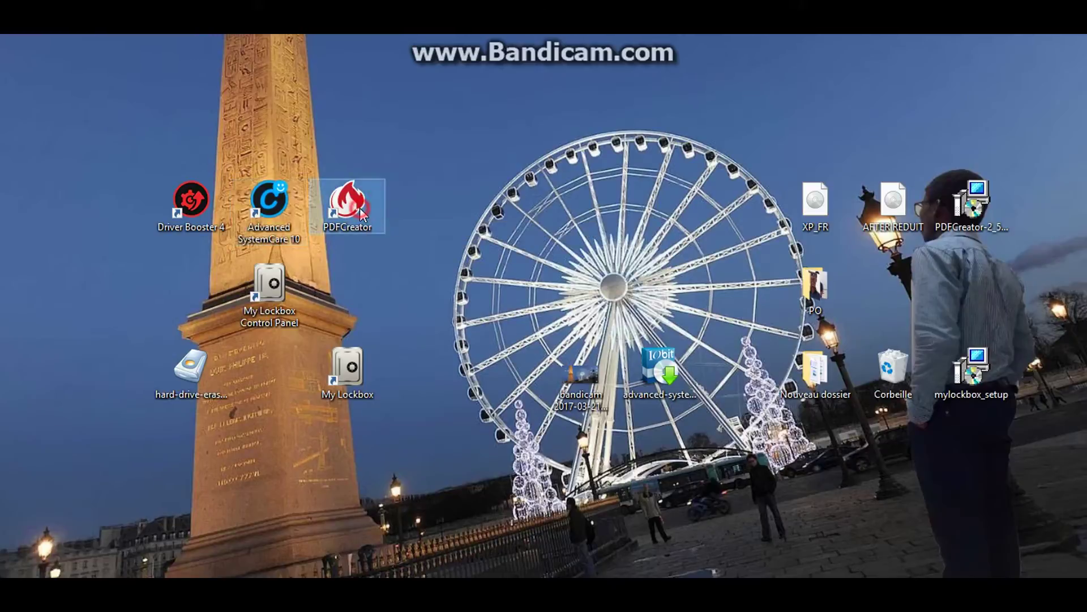
pyautogui.moveTo(363, 214); pyautogui.dragTo(146, 122)
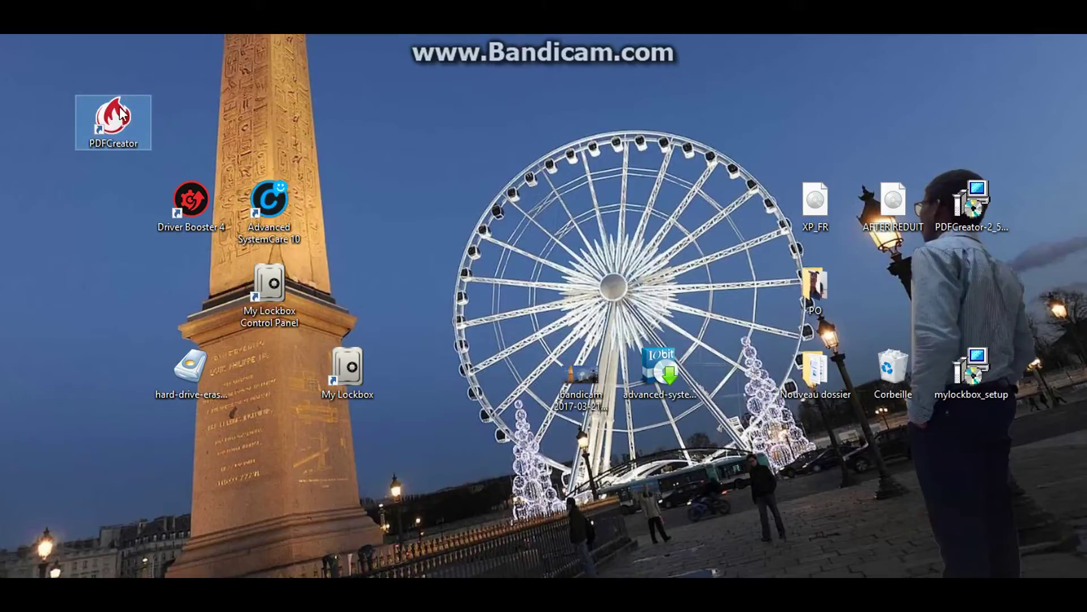
pyautogui.doubleClick(137, 120)
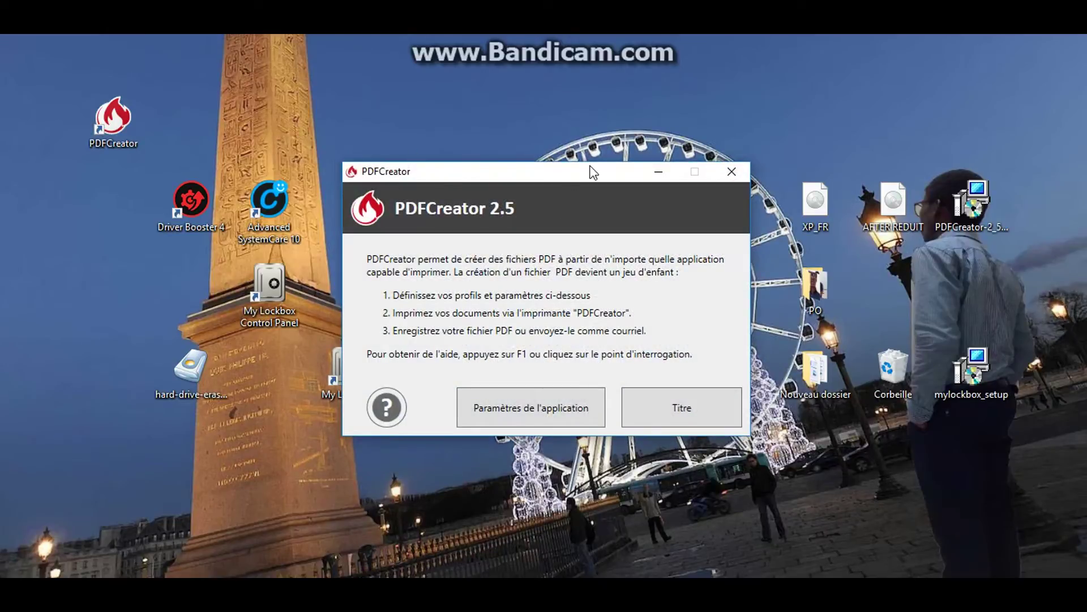
pyautogui.moveTo(592, 169); pyautogui.dragTo(574, 144)
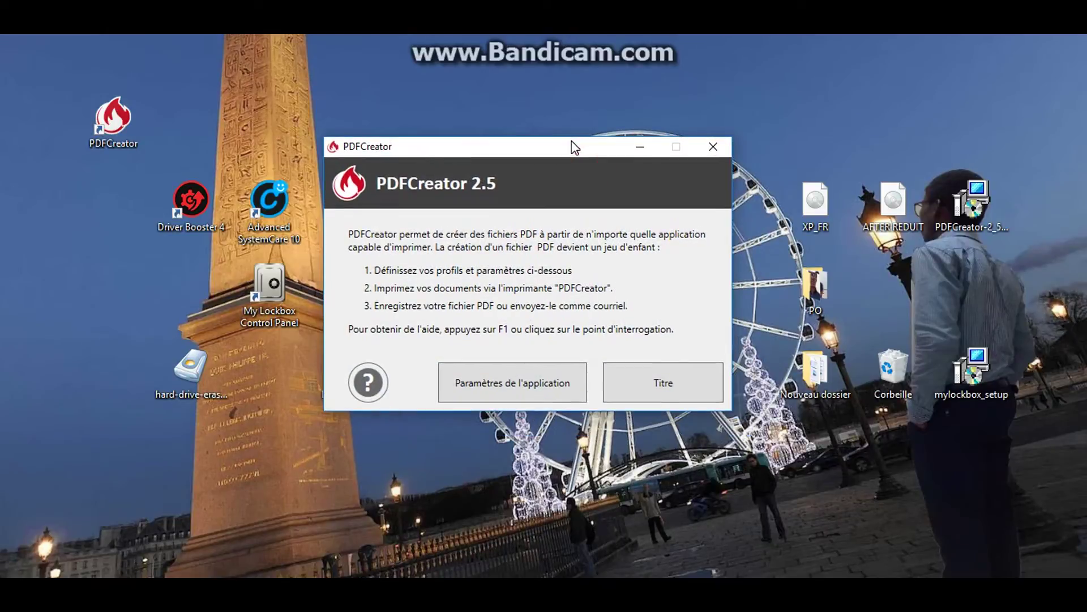
pyautogui.click(663, 387)
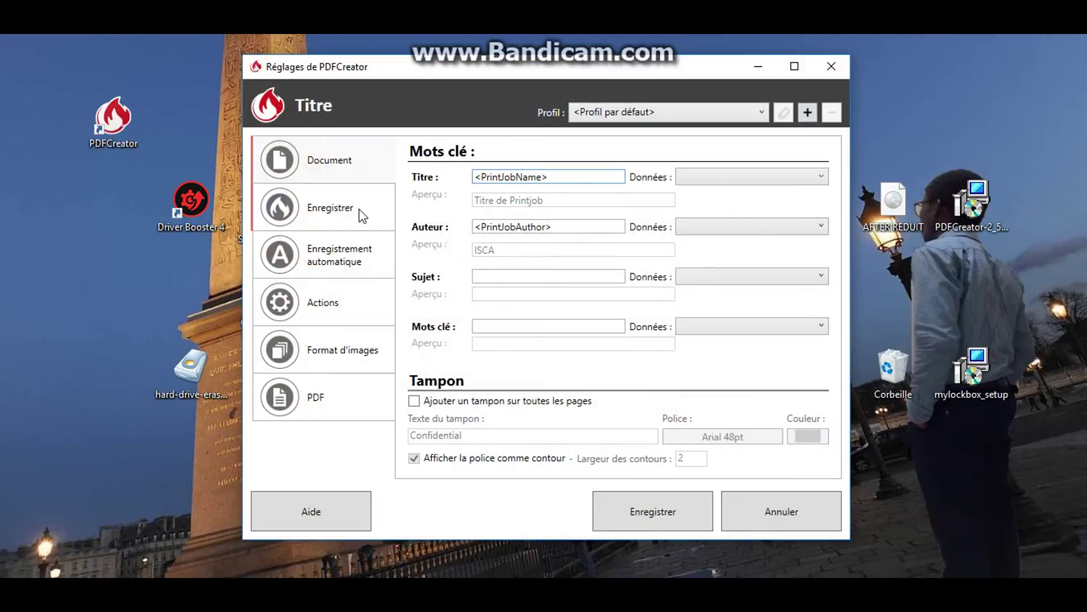
pyautogui.click(359, 208)
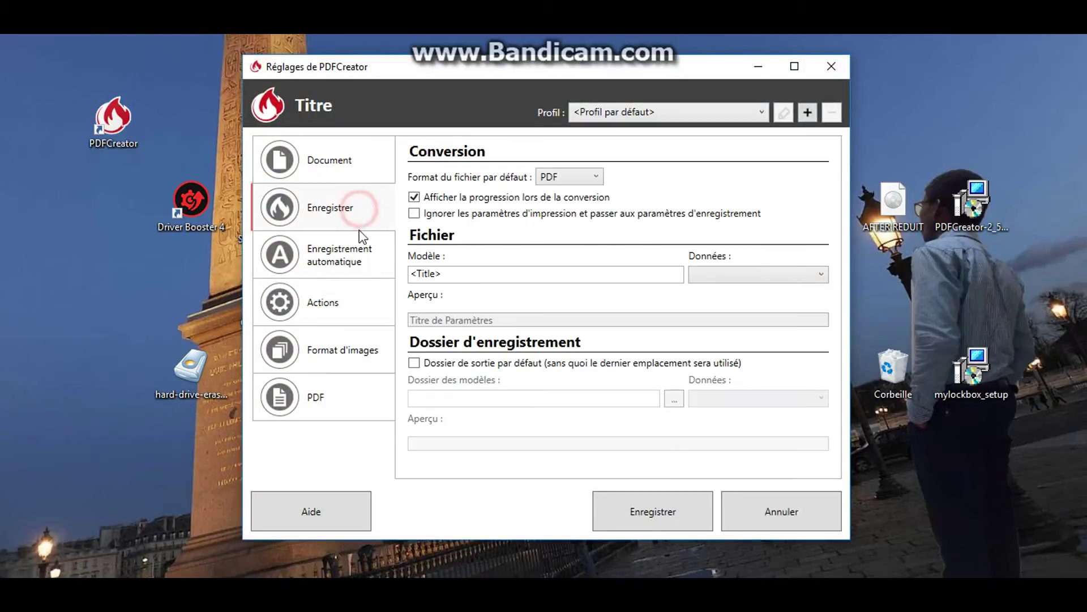
pyautogui.click(360, 280)
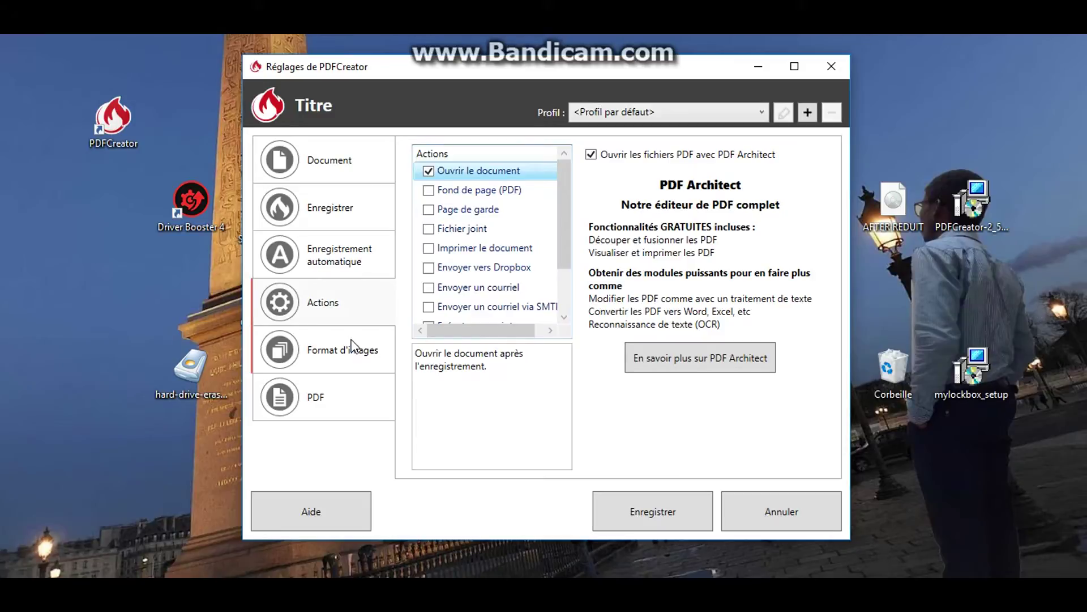
pyautogui.click(350, 390)
pyautogui.click(359, 249)
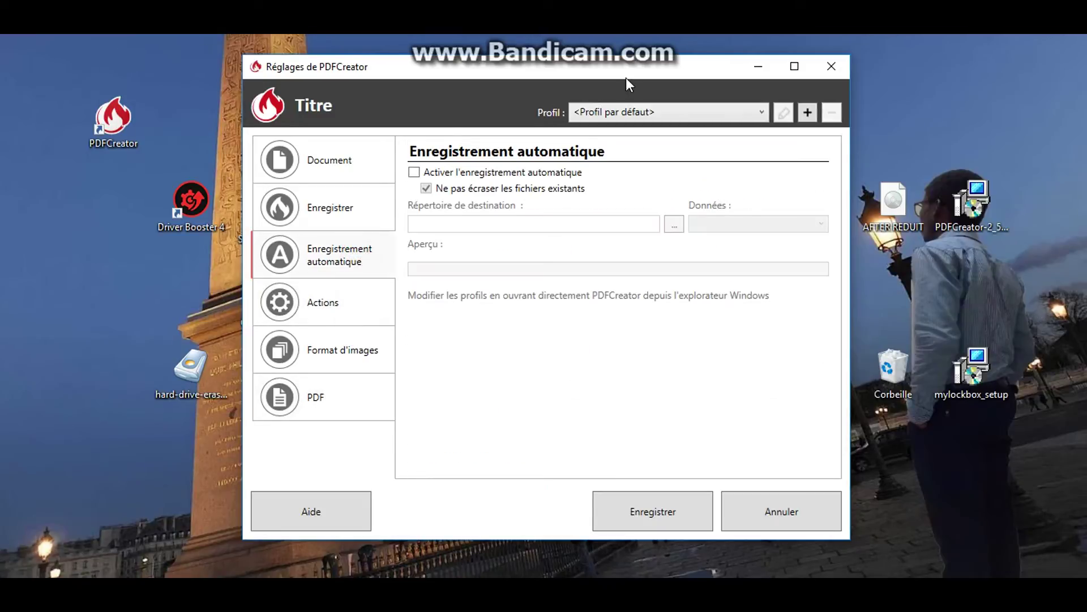
pyautogui.click(328, 162)
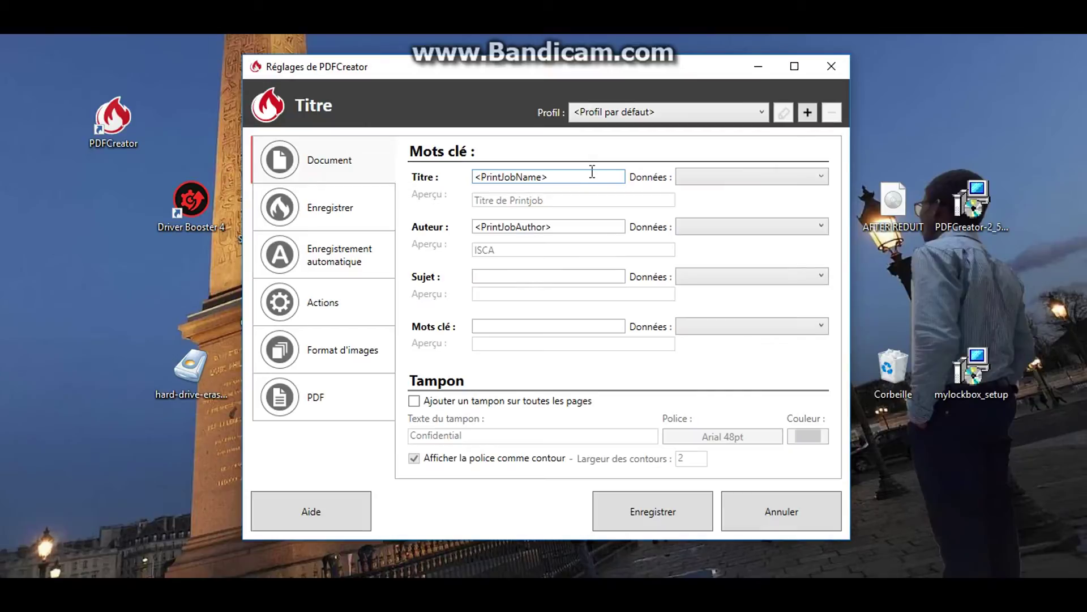
pyautogui.click(555, 177)
pyautogui.click(562, 224)
pyautogui.click(563, 277)
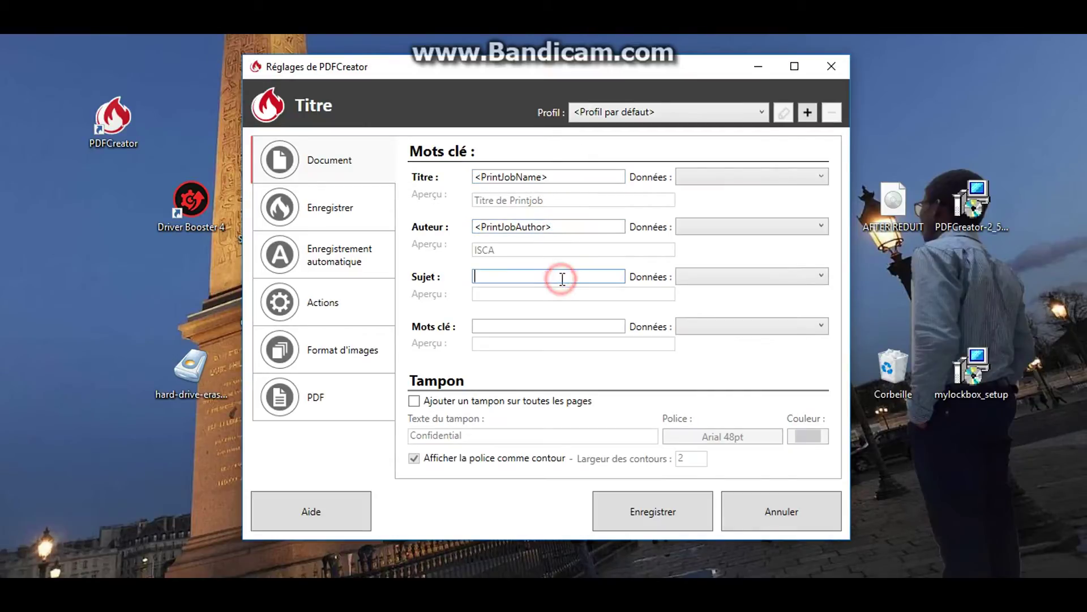
pyautogui.click(545, 176)
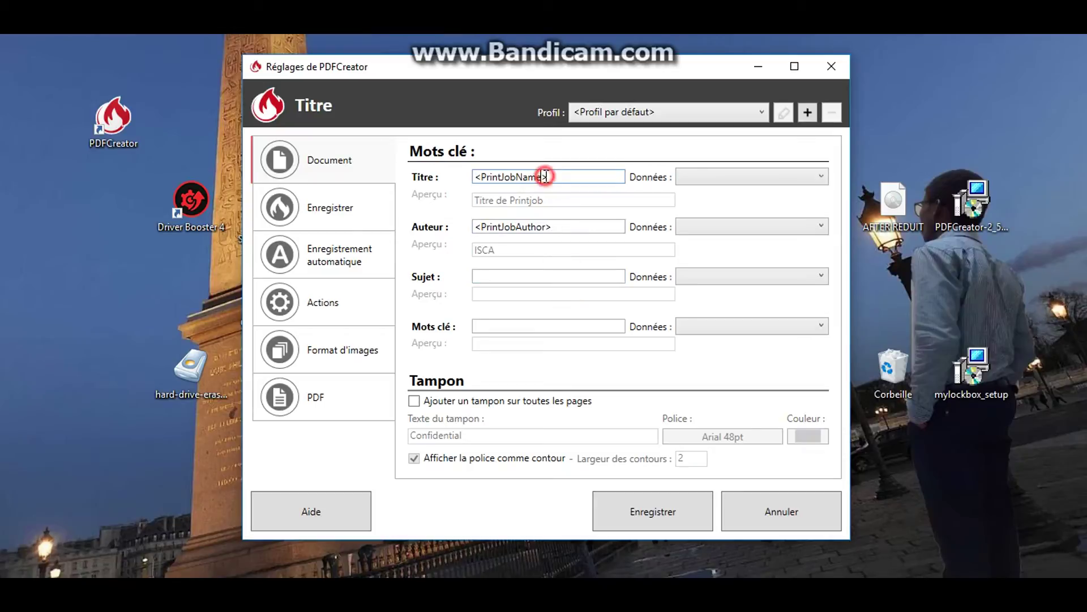
pyautogui.click(553, 226)
pyautogui.click(554, 275)
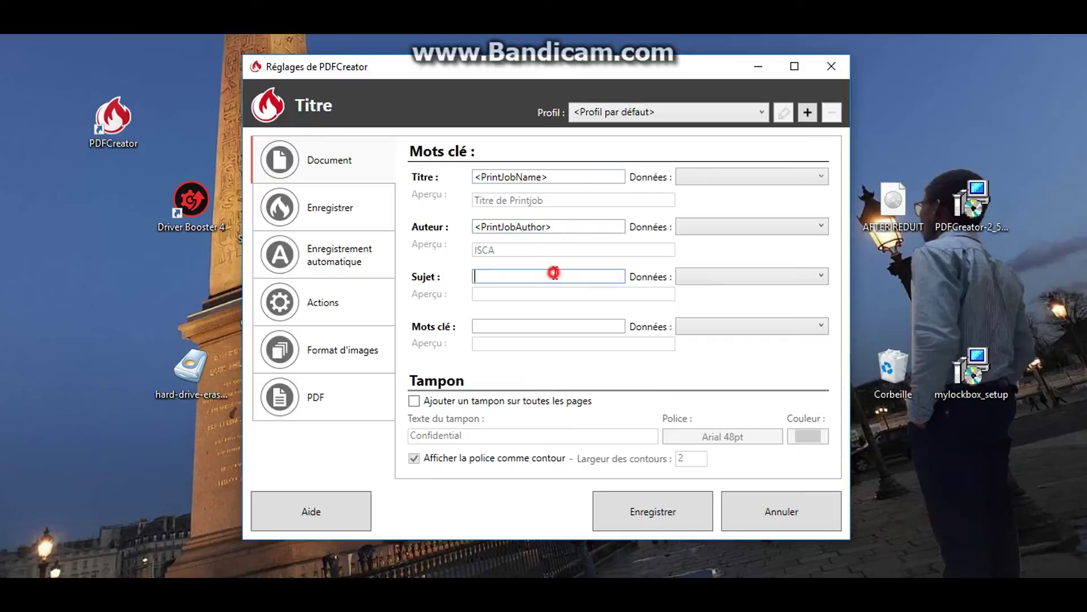
pyautogui.click(561, 327)
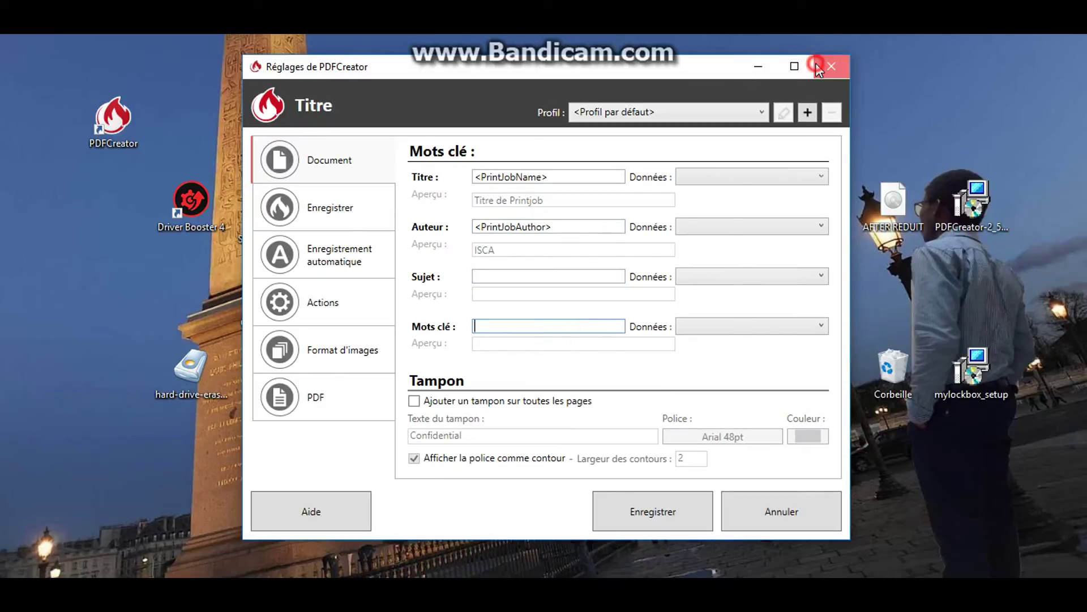
pyautogui.click(830, 66)
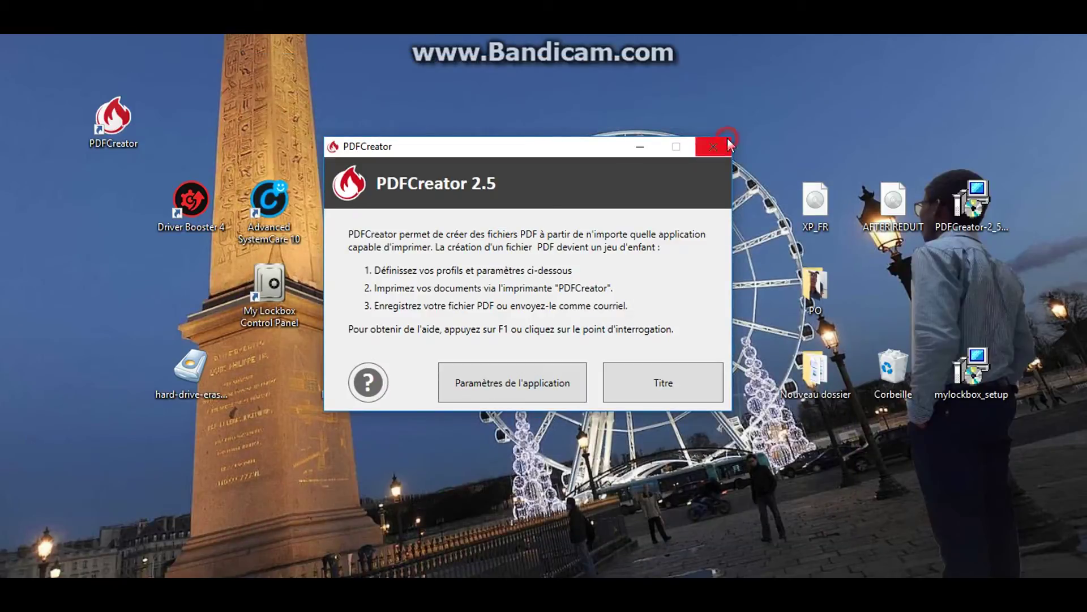
# Close PDFCreator, open WordPad from the Start menu, and type 'ISCA'
pyautogui.click(713, 146)
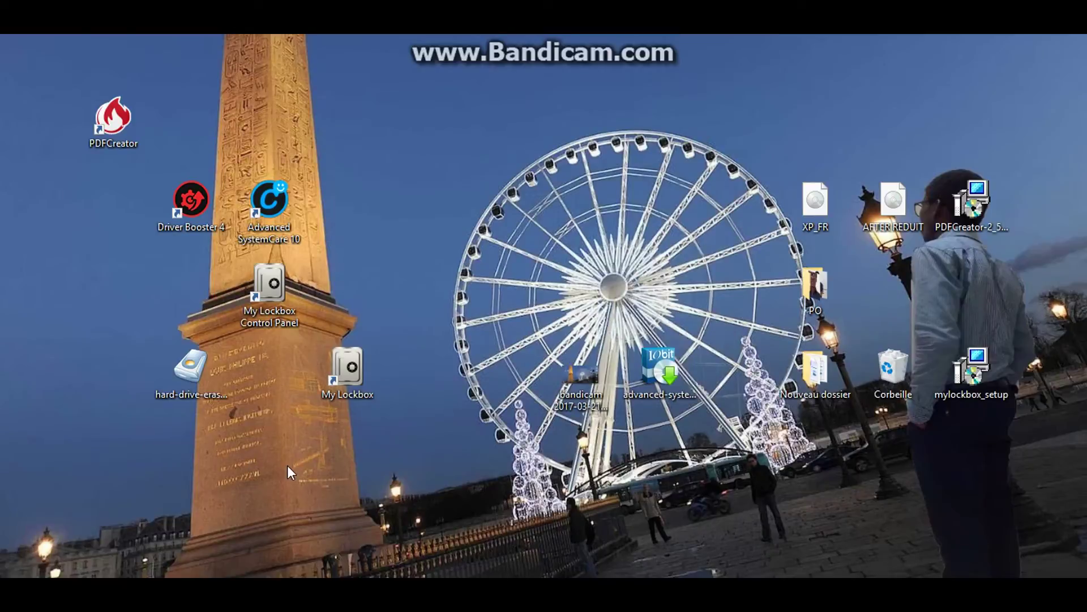
pyautogui.press('super')
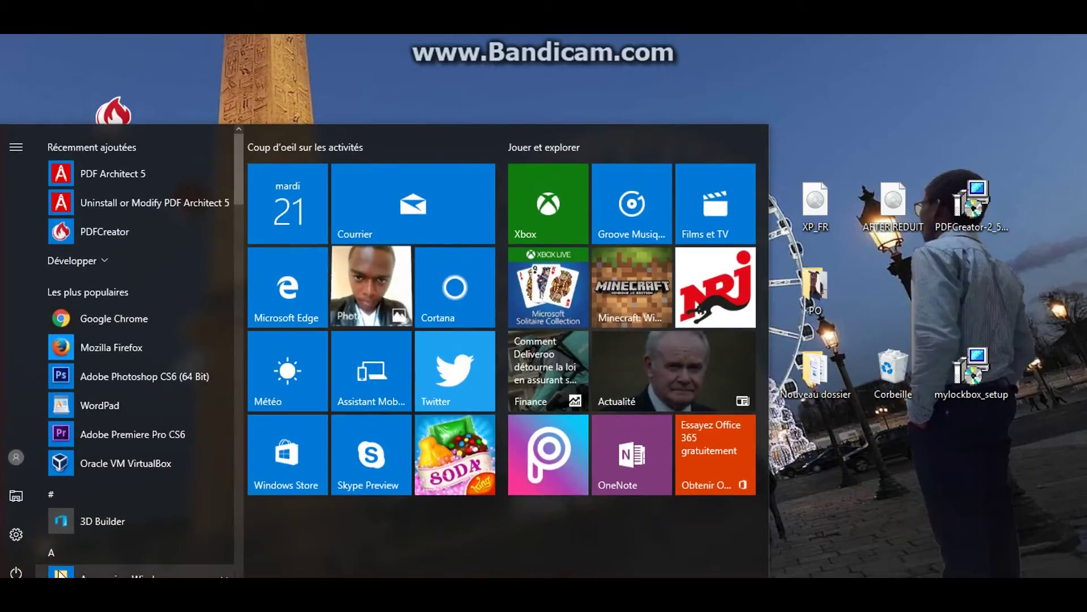
pyautogui.click(125, 419)
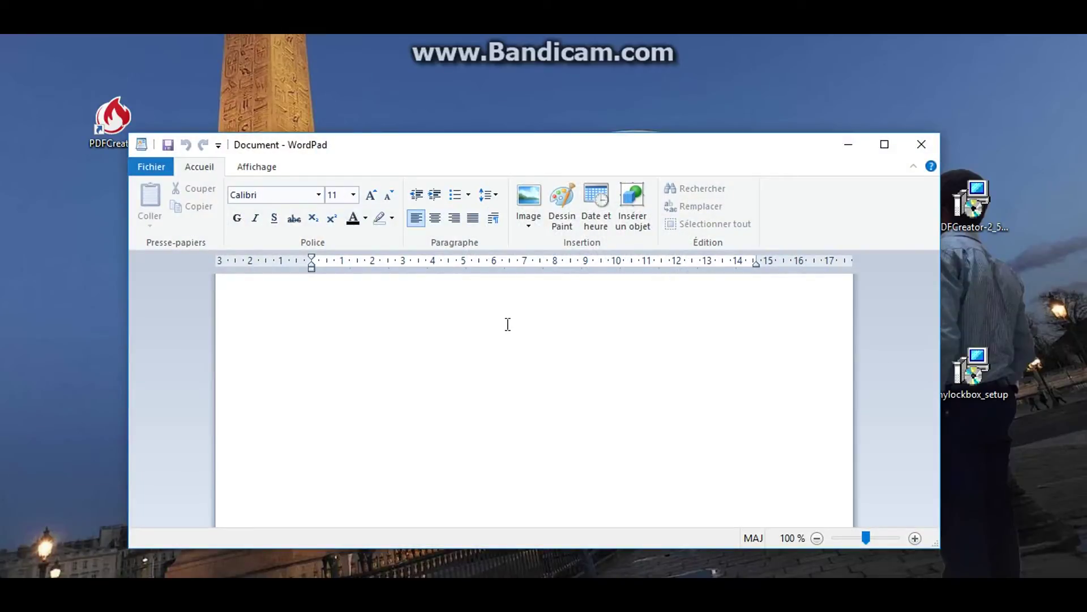
pyautogui.write('ISCA')
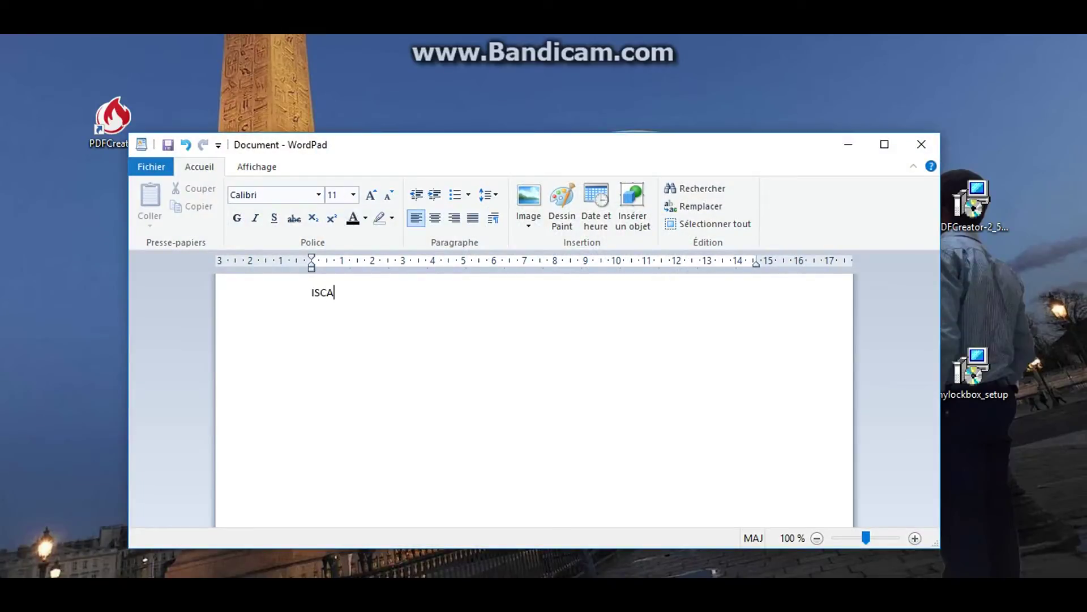
# Quick-print the document via Fichier > Imprimer > Impression rapide
pyautogui.click(162, 165)
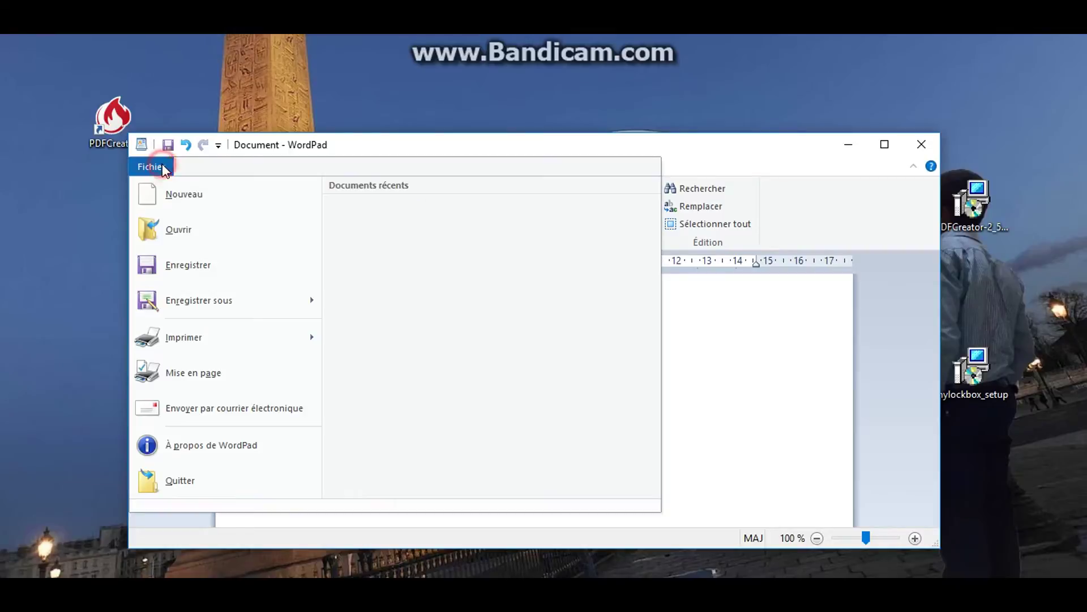
pyautogui.moveTo(308, 342)
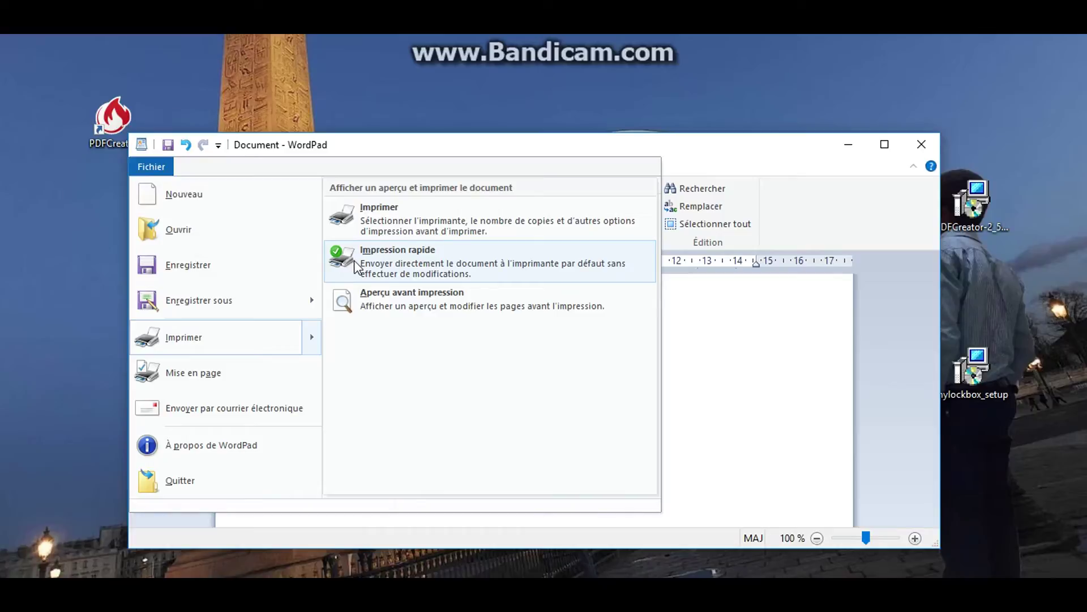
pyautogui.click(355, 260)
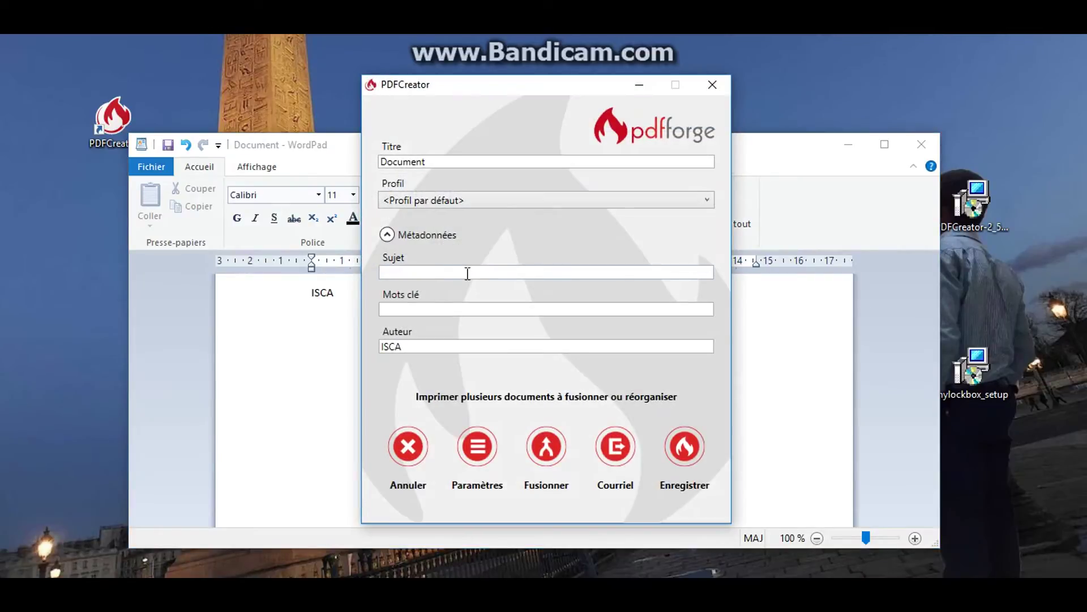
# Set the PDF's subject to 'DD' and keywords to 'TUTO', then continue to saving
pyautogui.click(482, 272)
pyautogui.write('DD')
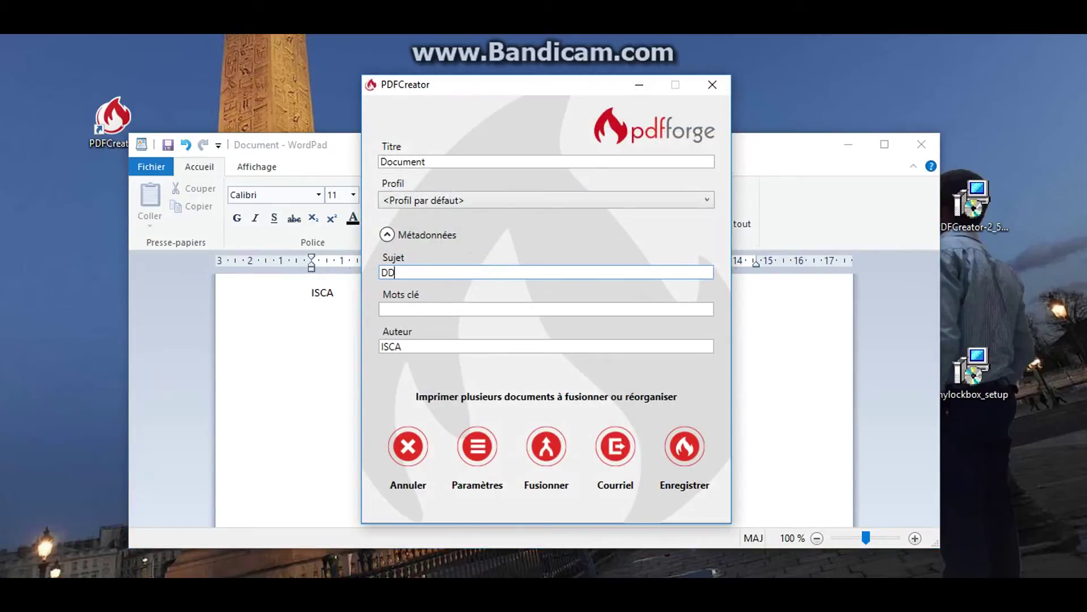
pyautogui.click(493, 309)
pyautogui.write('TUTO')
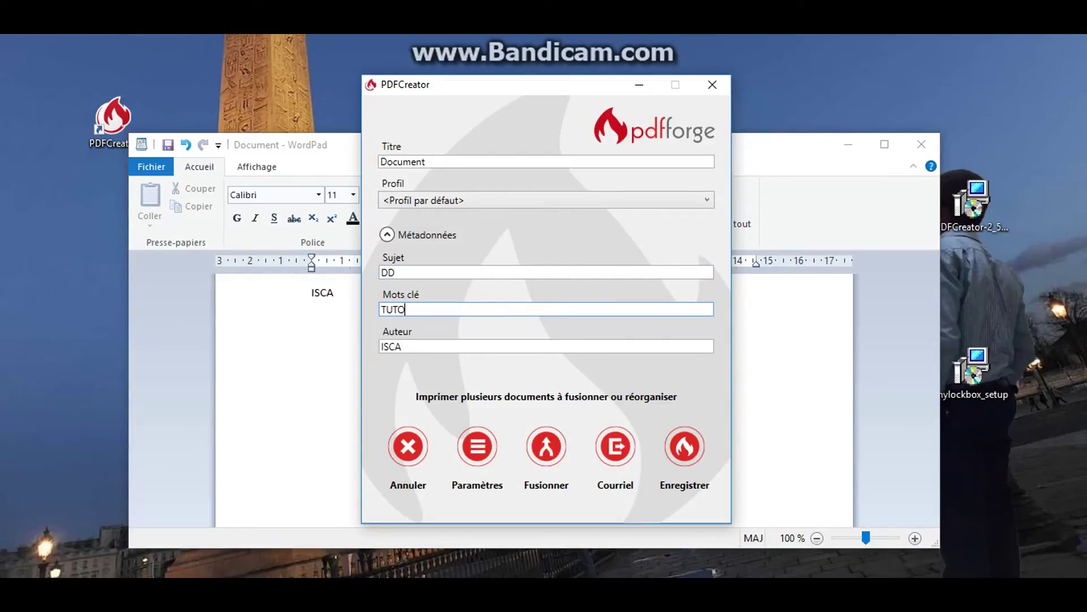
pyautogui.click(685, 447)
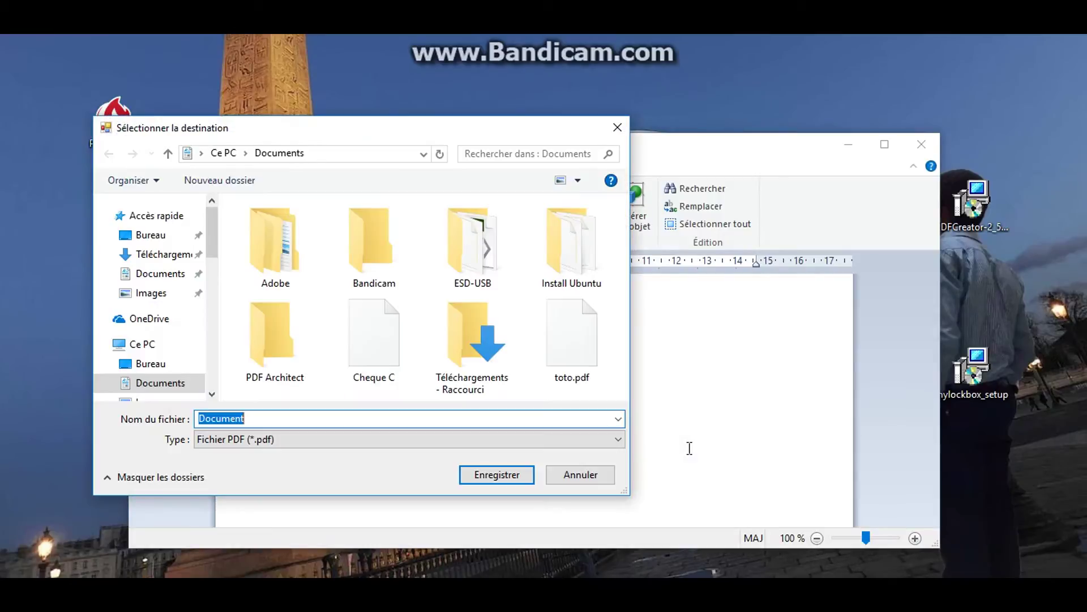
# Save it as PDF named Document in the Bureau folder
pyautogui.click(515, 439)
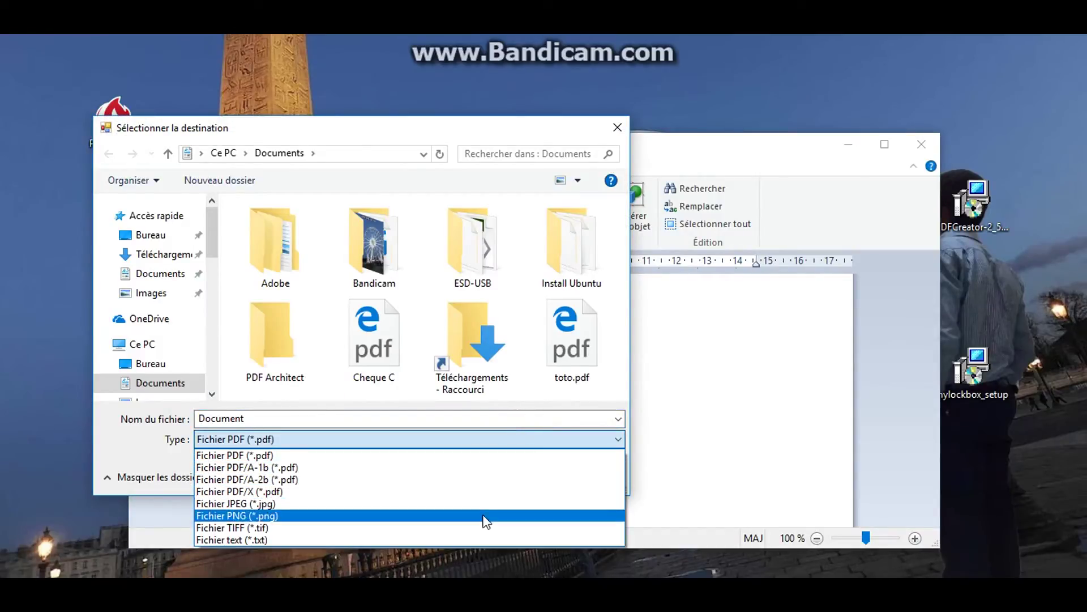
pyautogui.click(518, 439)
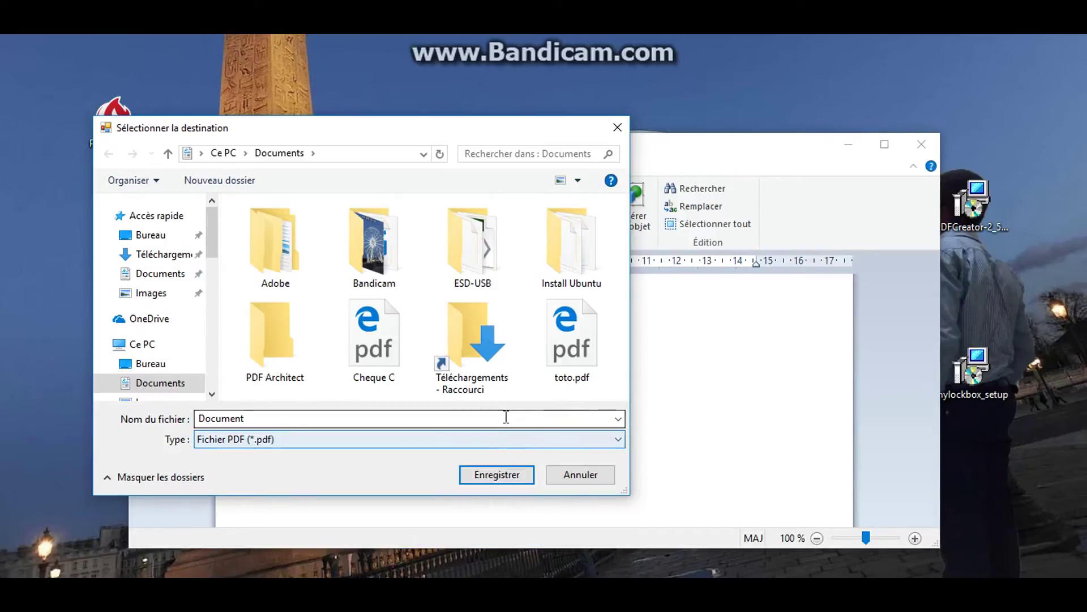
pyautogui.click(505, 418)
pyautogui.click(505, 418)
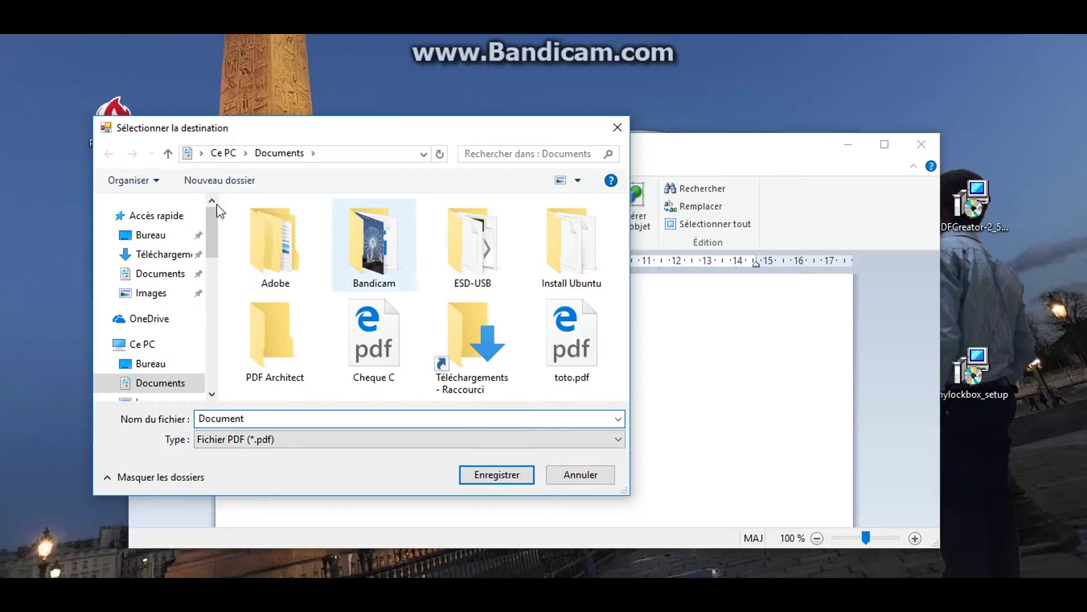
pyautogui.click(149, 236)
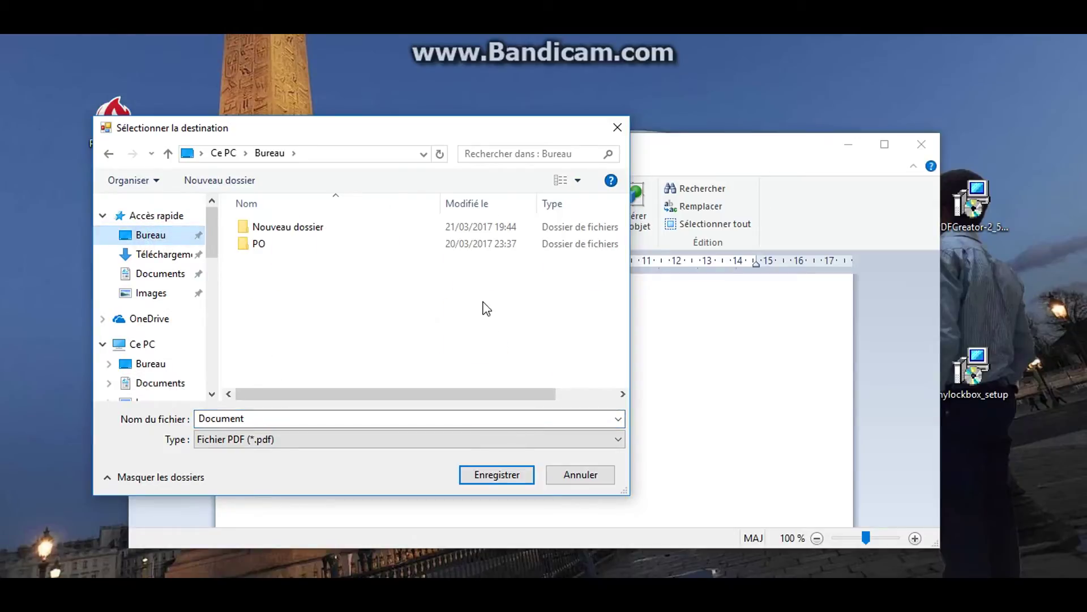
pyautogui.click(518, 476)
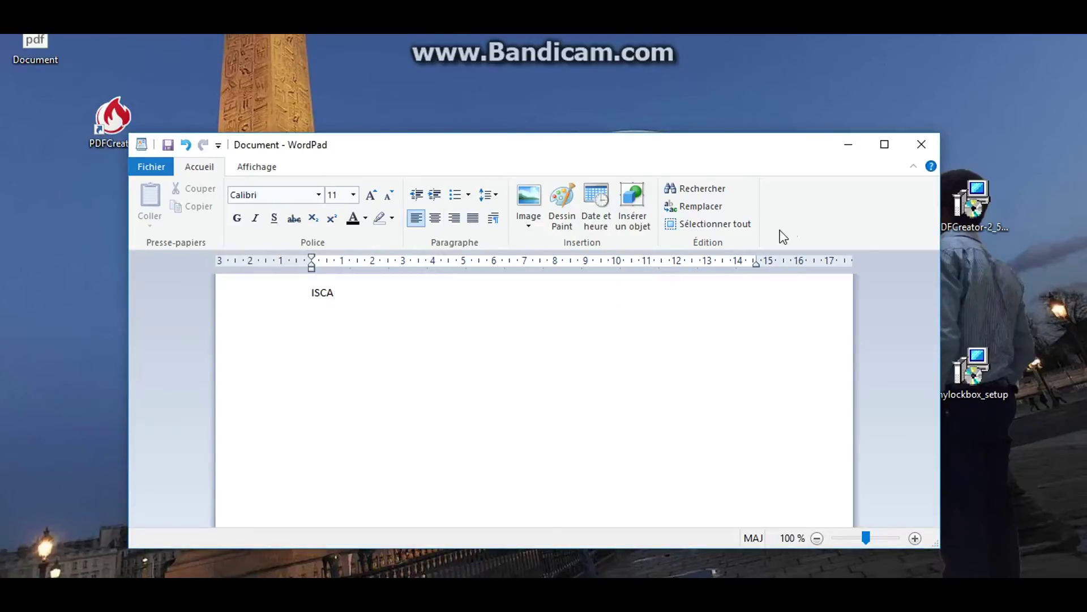
# Close WordPad without saving, then dismiss PDF Architect's sign-up offer and make-default prompt
pyautogui.click(921, 146)
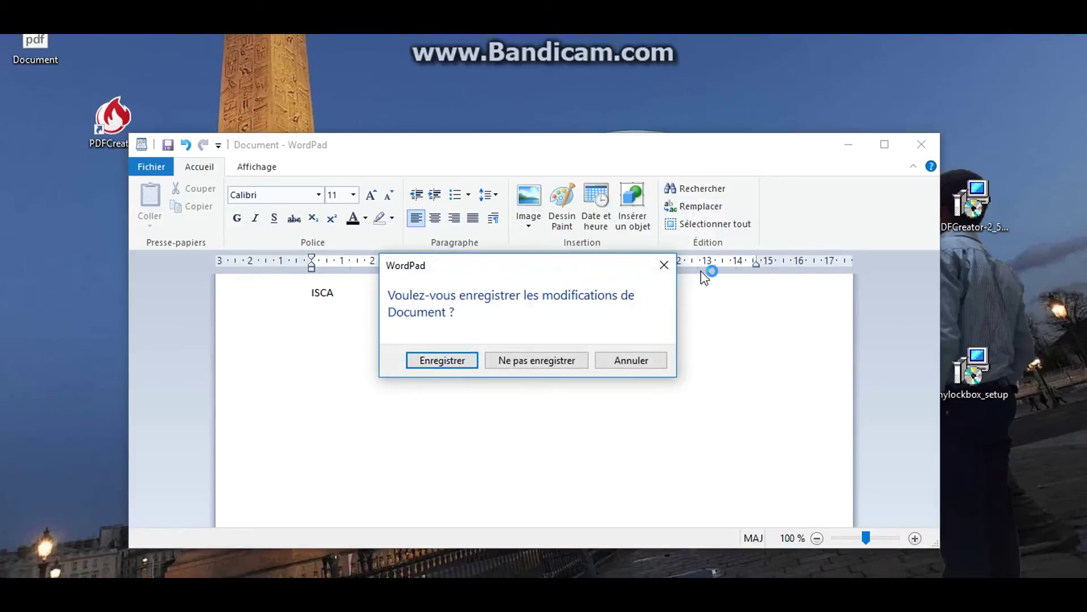
pyautogui.click(540, 361)
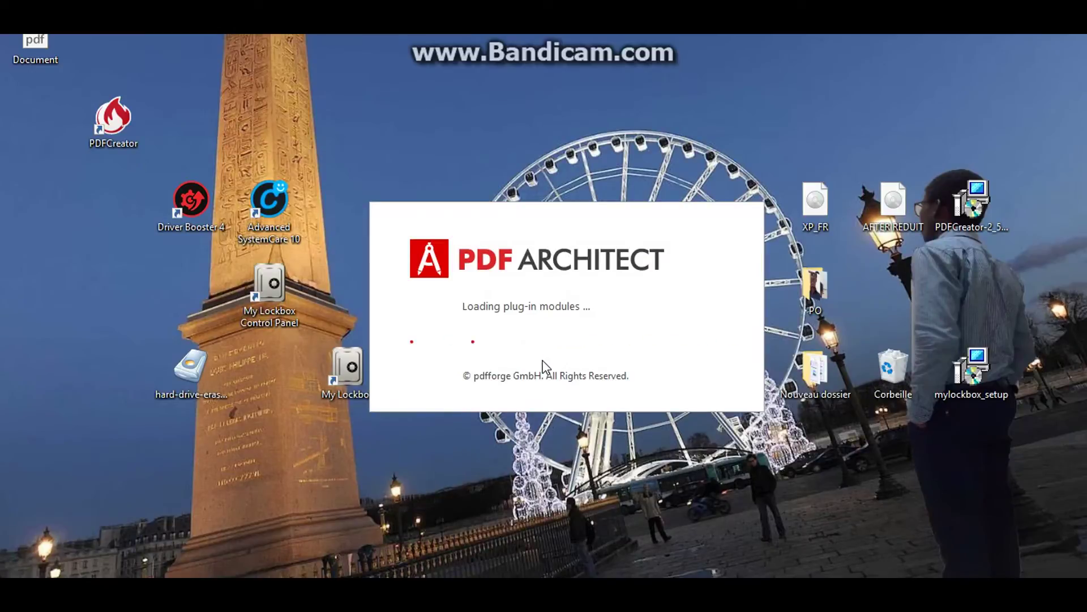
pyautogui.moveTo(53, 52); pyautogui.dragTo(62, 120)
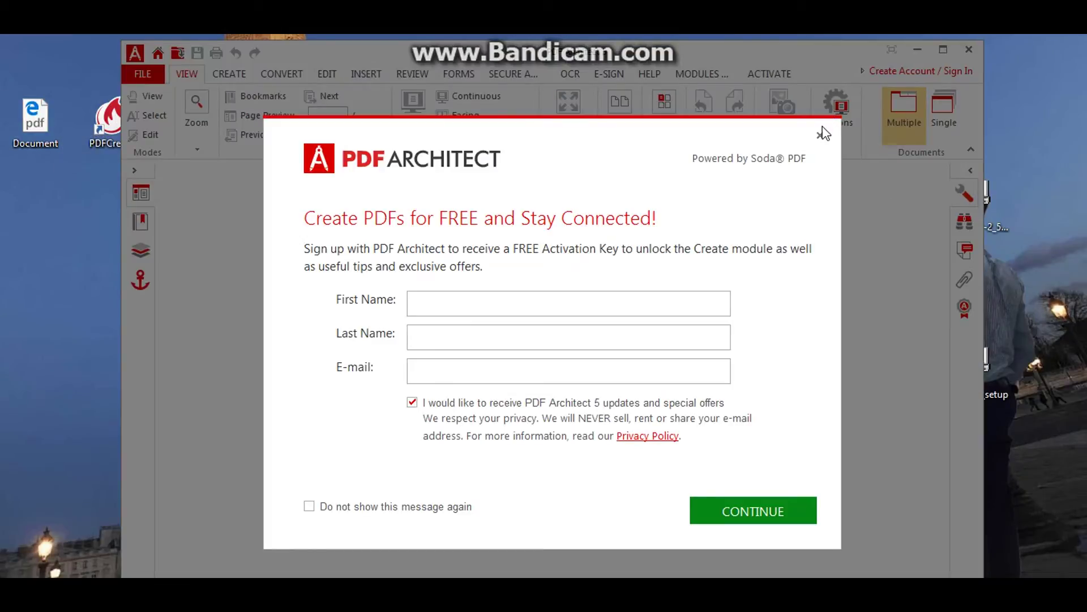
pyautogui.click(821, 137)
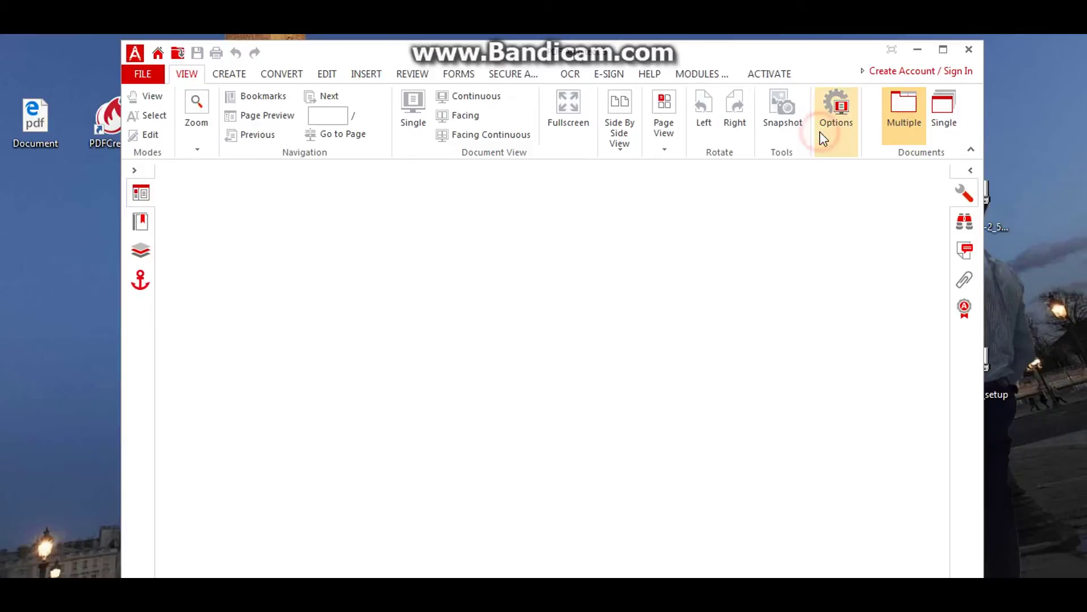
pyautogui.click(749, 242)
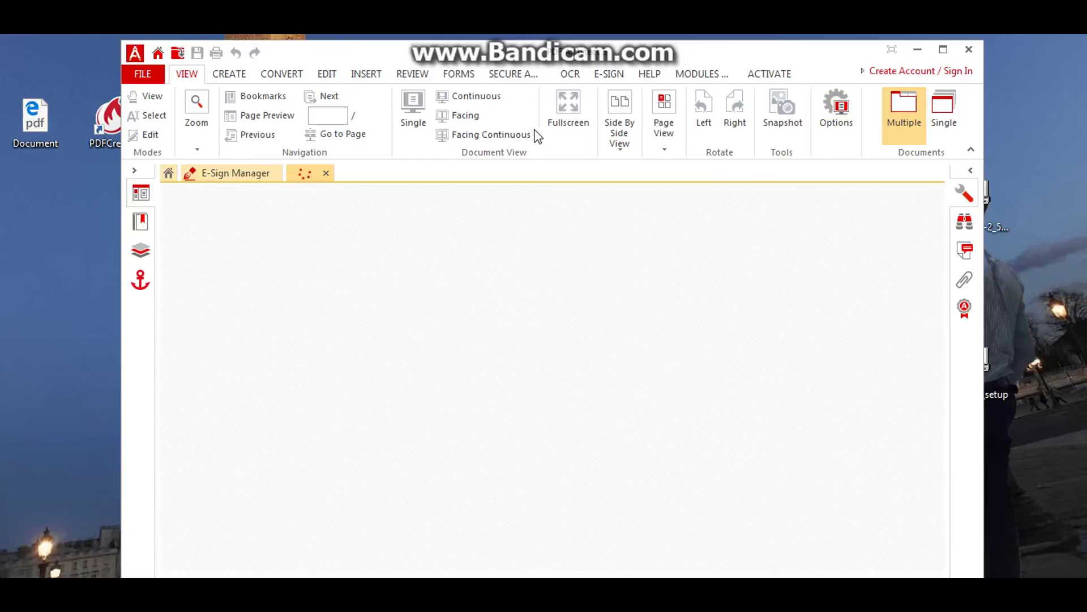
# Look through the CREATE, CONVERT, EDIT and INSERT tools for Document.pdf, then close PDF Architect
pyautogui.click(237, 74)
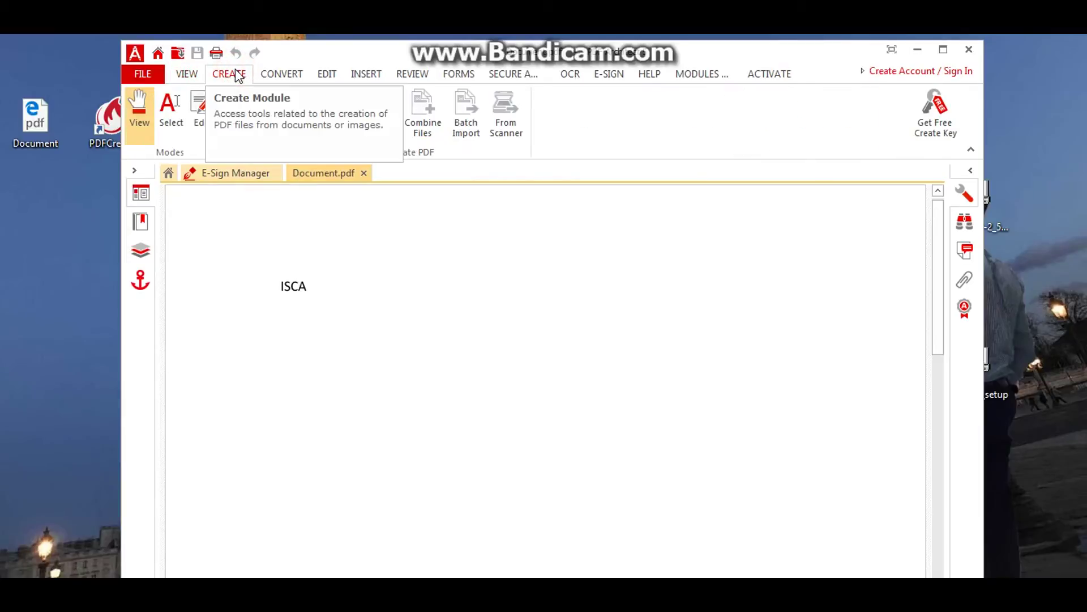
pyautogui.click(301, 74)
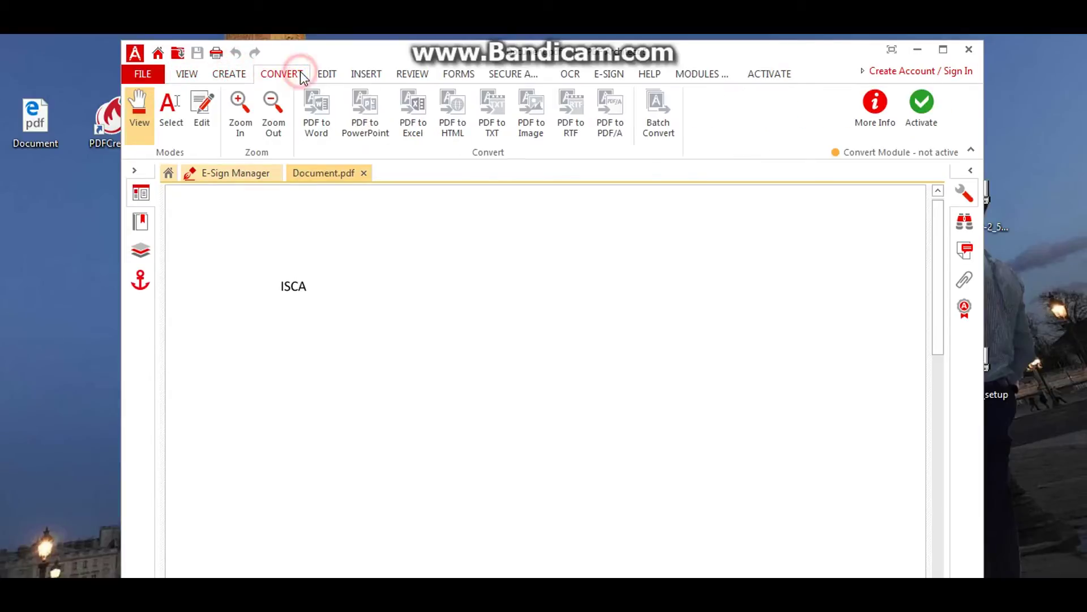
pyautogui.click(235, 74)
pyautogui.click(281, 74)
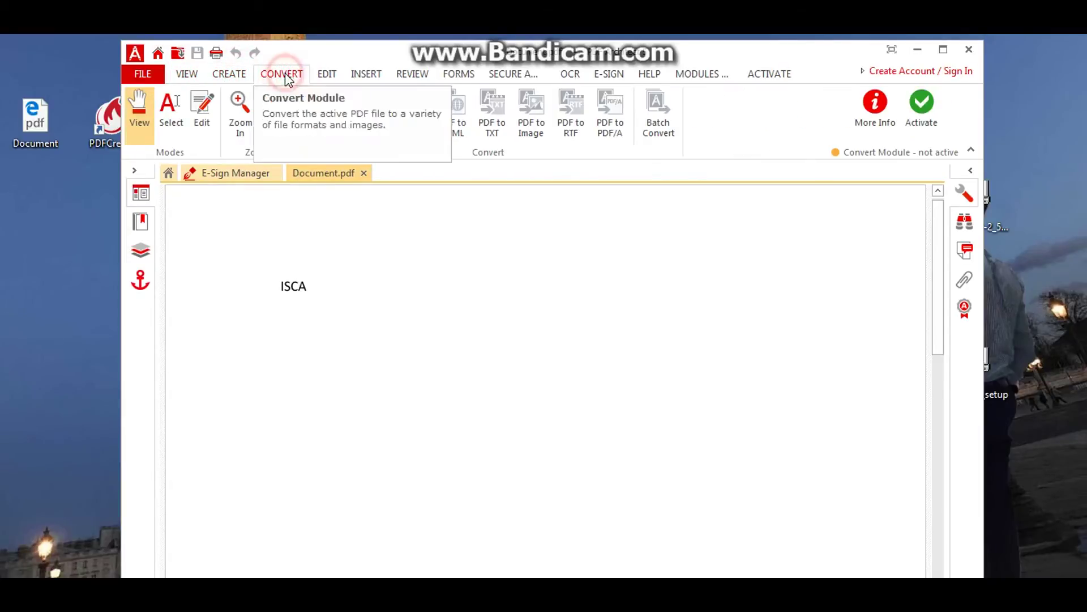
pyautogui.click(334, 74)
pyautogui.click(366, 74)
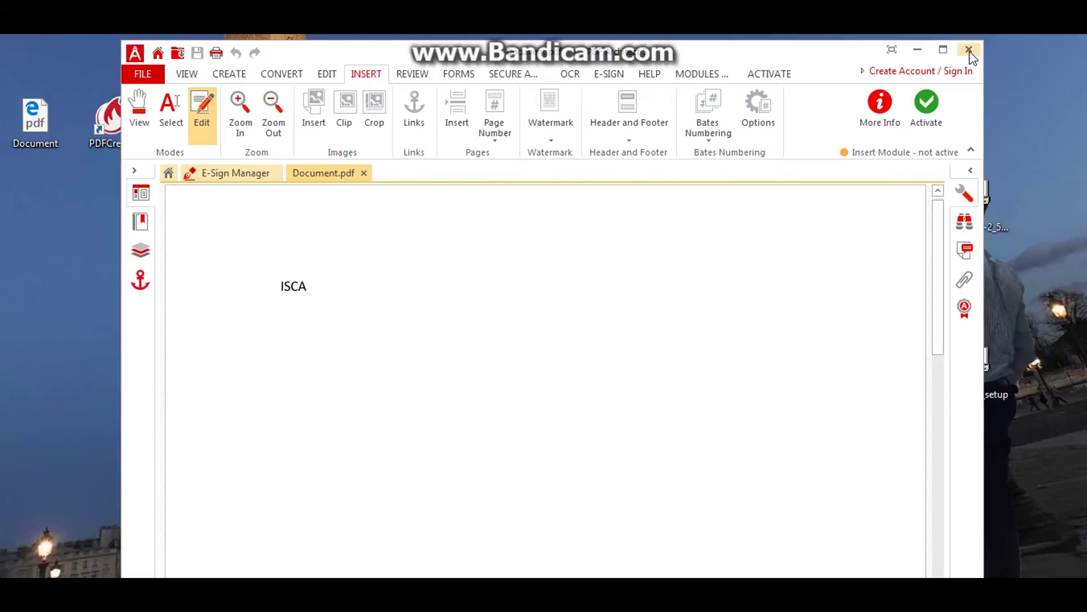
pyautogui.click(969, 52)
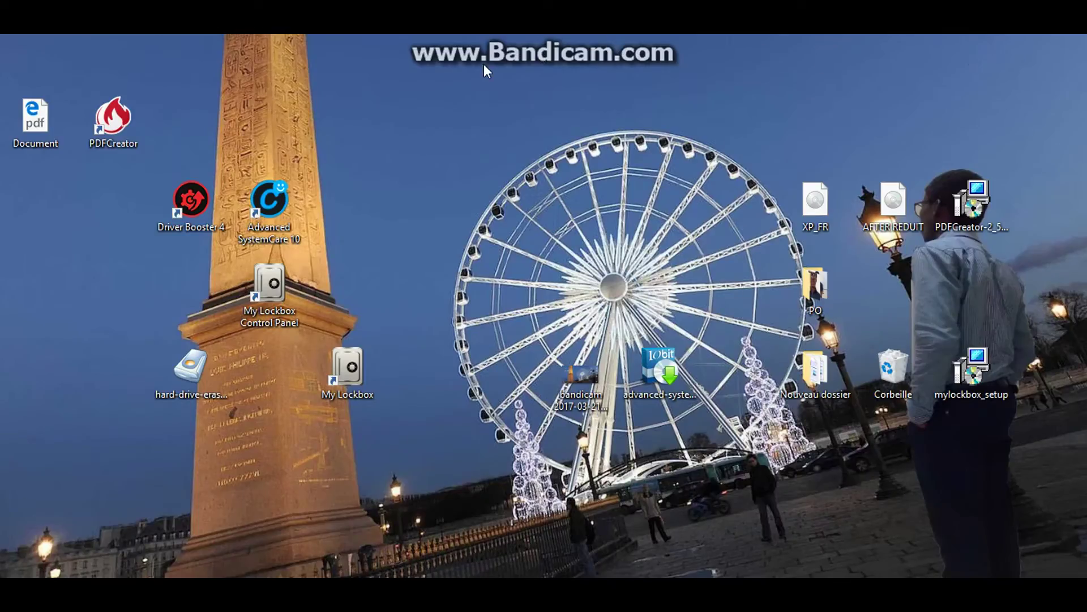
# Move PDFCreator beside Advanced SystemCare, delete the Document PDF, and place My Lockbox Control Panel beside My Lockbox
pyautogui.moveTo(115, 126); pyautogui.dragTo(350, 224)
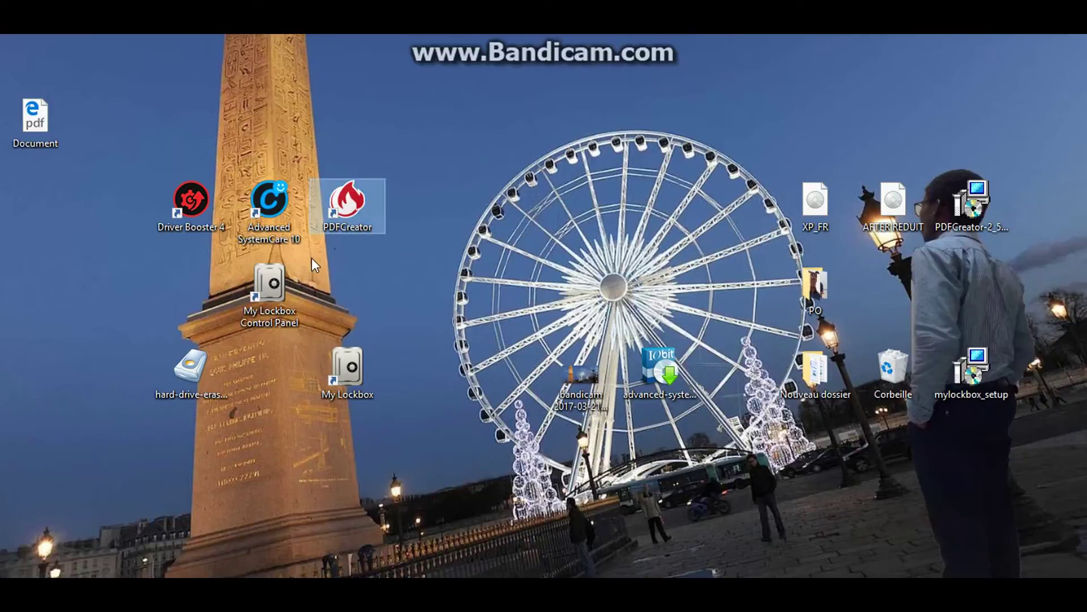
pyautogui.moveTo(269, 286); pyautogui.dragTo(127, 160)
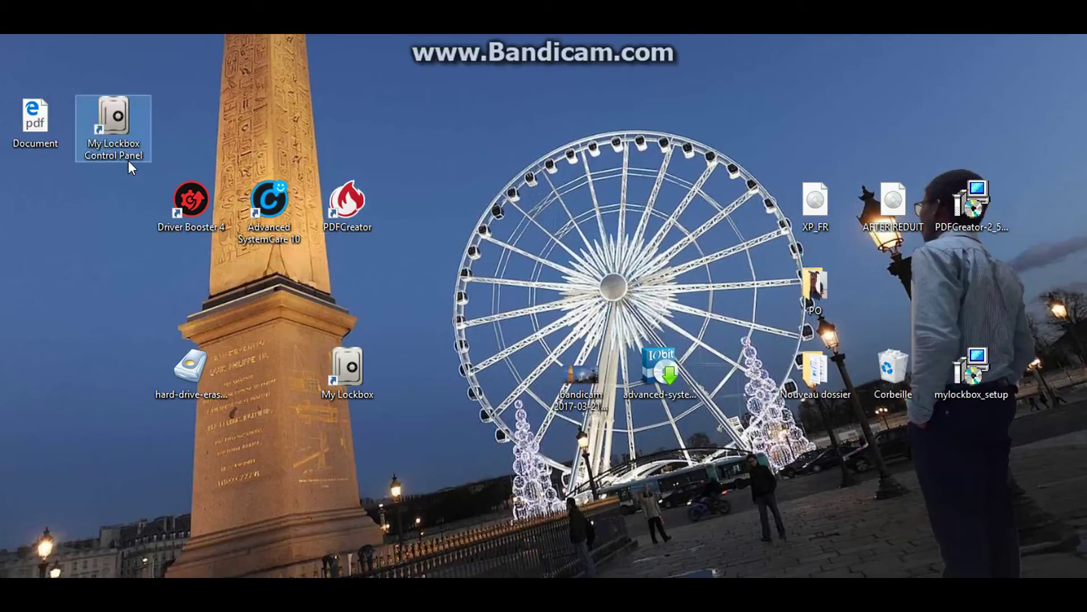
pyautogui.click(42, 135)
pyautogui.press('Delete')
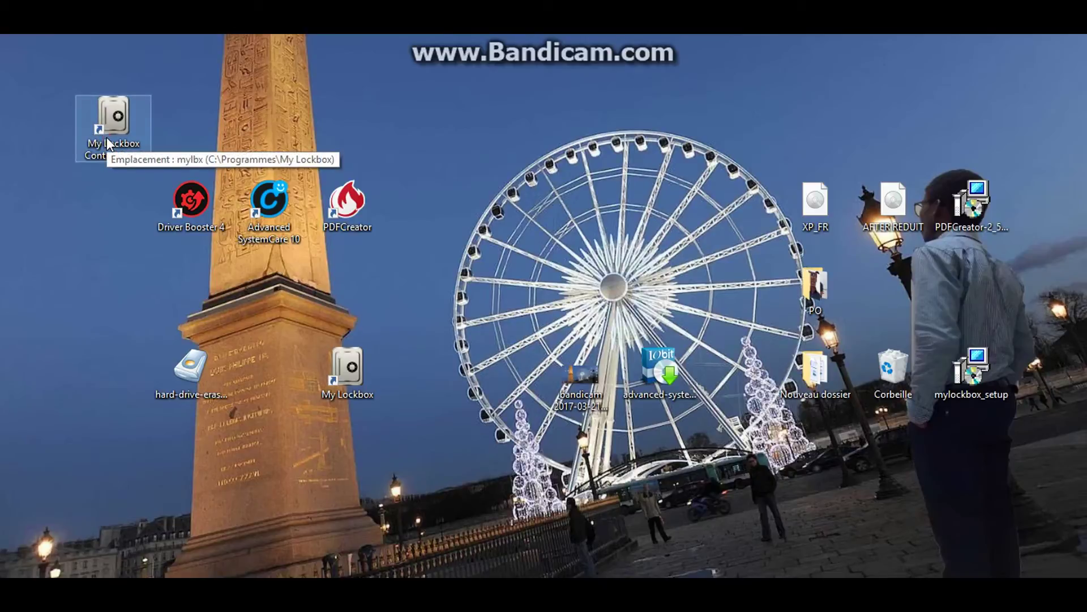
pyautogui.moveTo(106, 137); pyautogui.dragTo(264, 375)
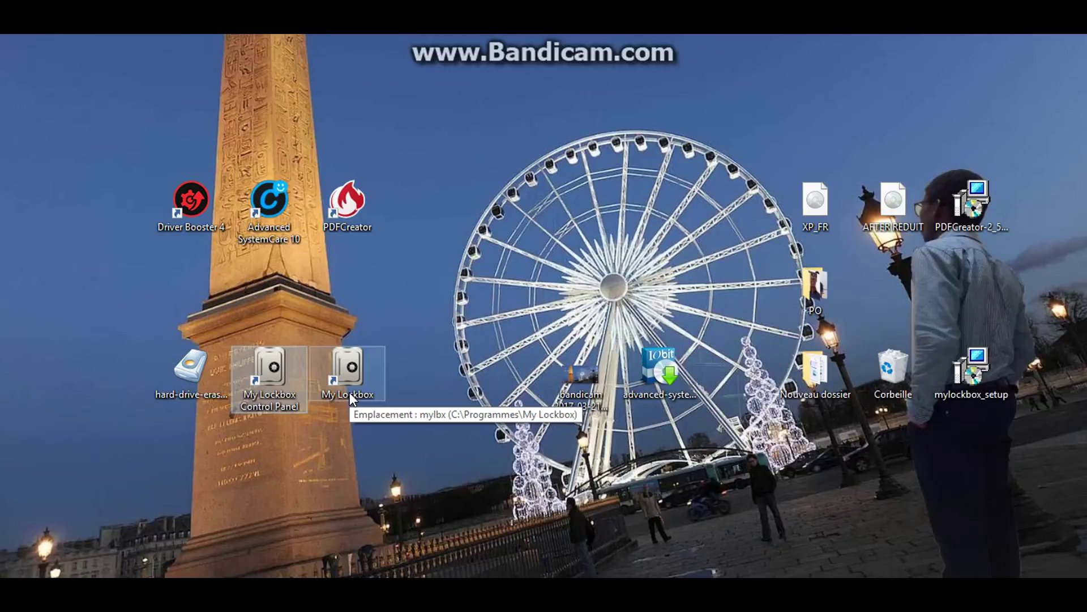
# Deselect the desktop icons, then open and dismiss the desktop context menu
pyautogui.click(517, 299)
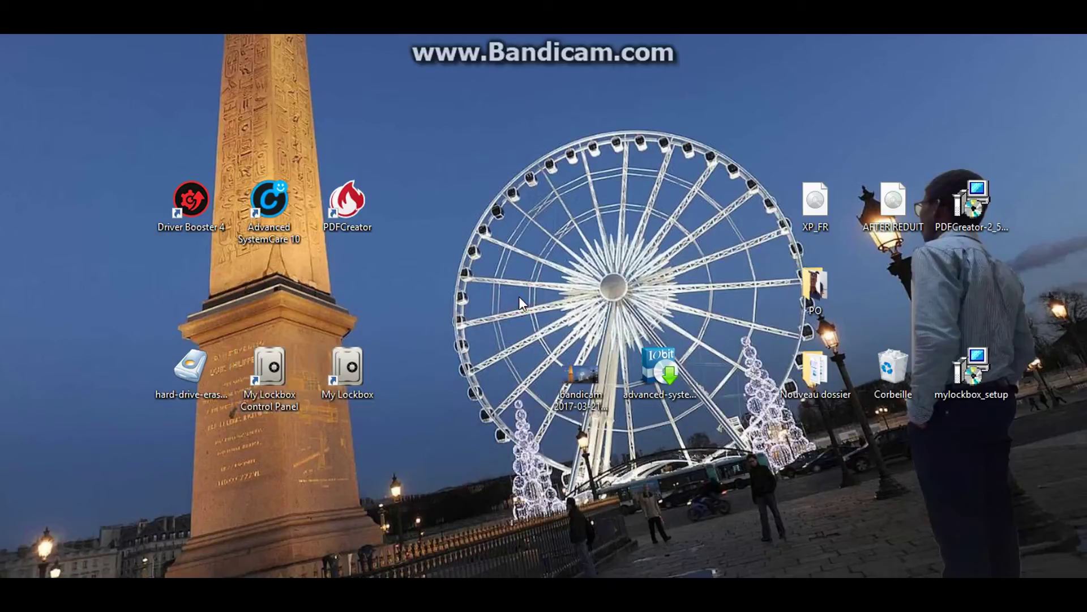
pyautogui.rightClick(525, 218)
pyautogui.click(542, 152)
# Browse the Nouveau dossier folder's files, then close it and the My Lockbox file browser
pyautogui.doubleClick(811, 365)
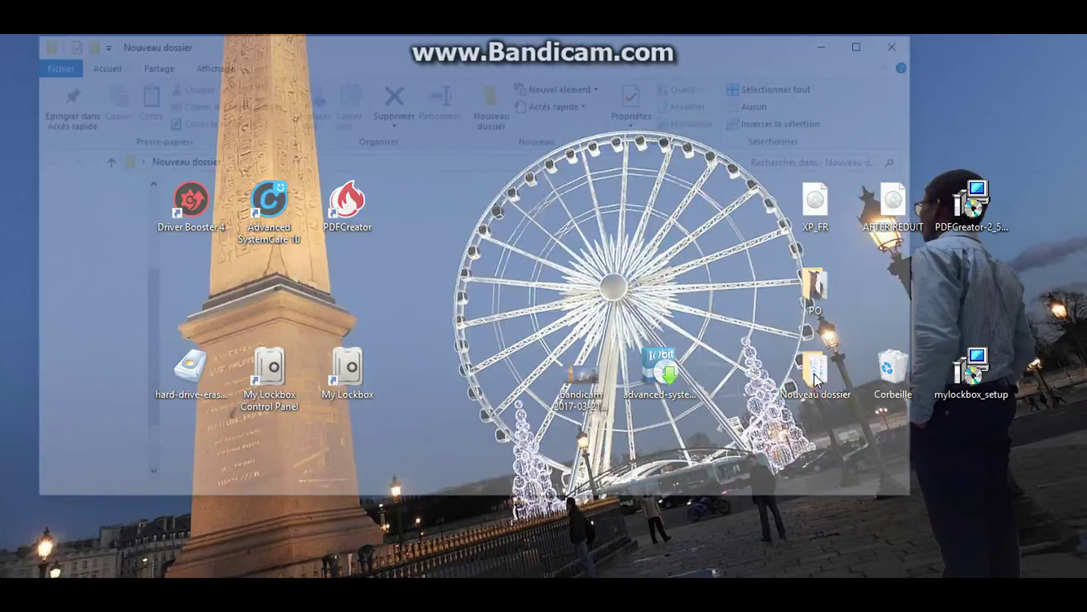
pyautogui.scroll(-5, 589, 284)
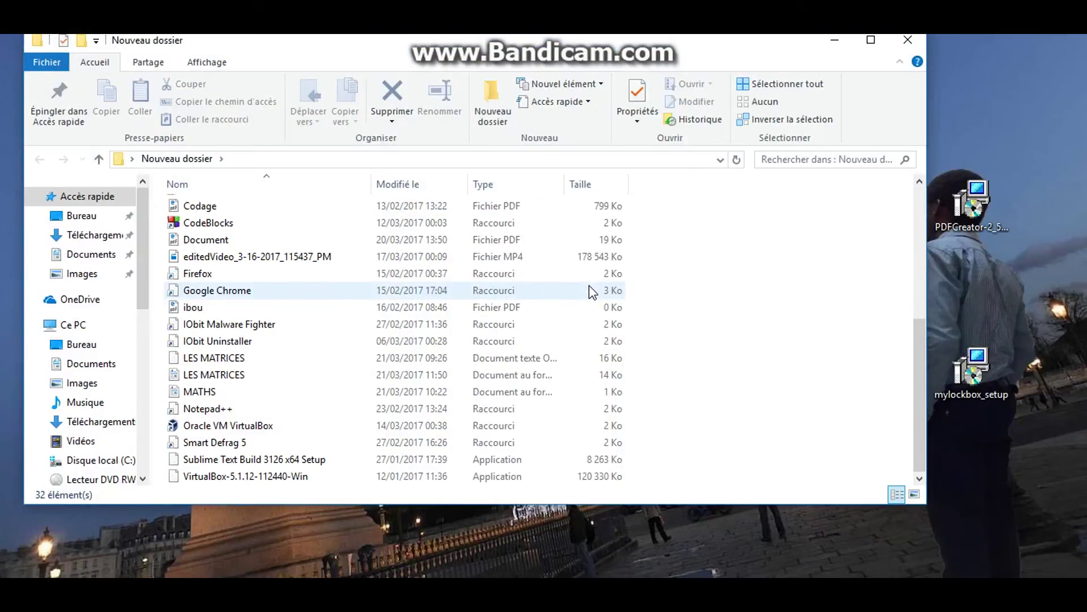
pyautogui.scroll(5, 589, 284)
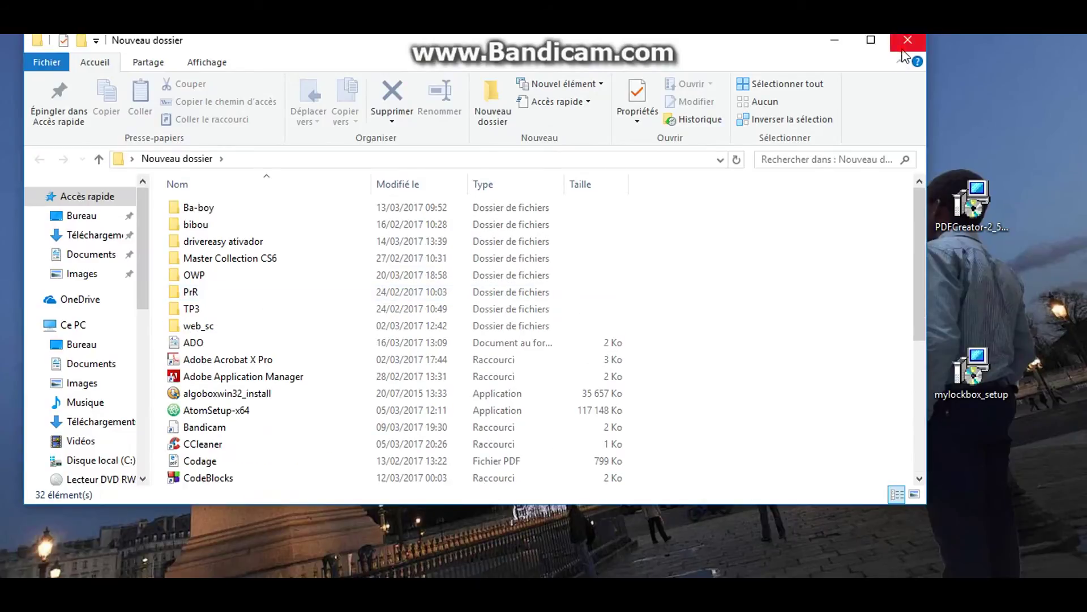
pyautogui.click(908, 39)
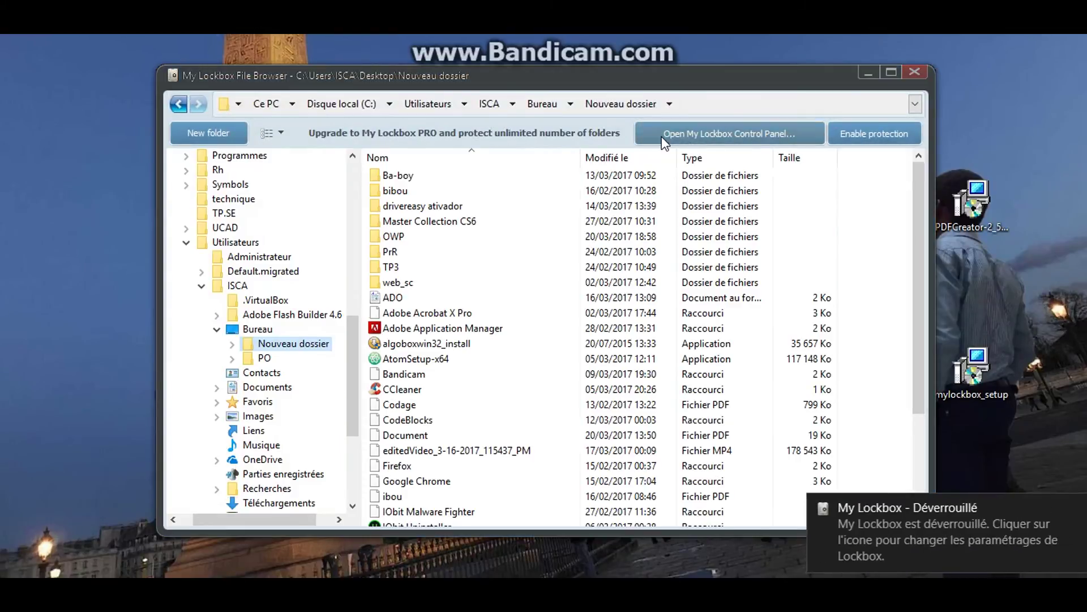
pyautogui.click(913, 72)
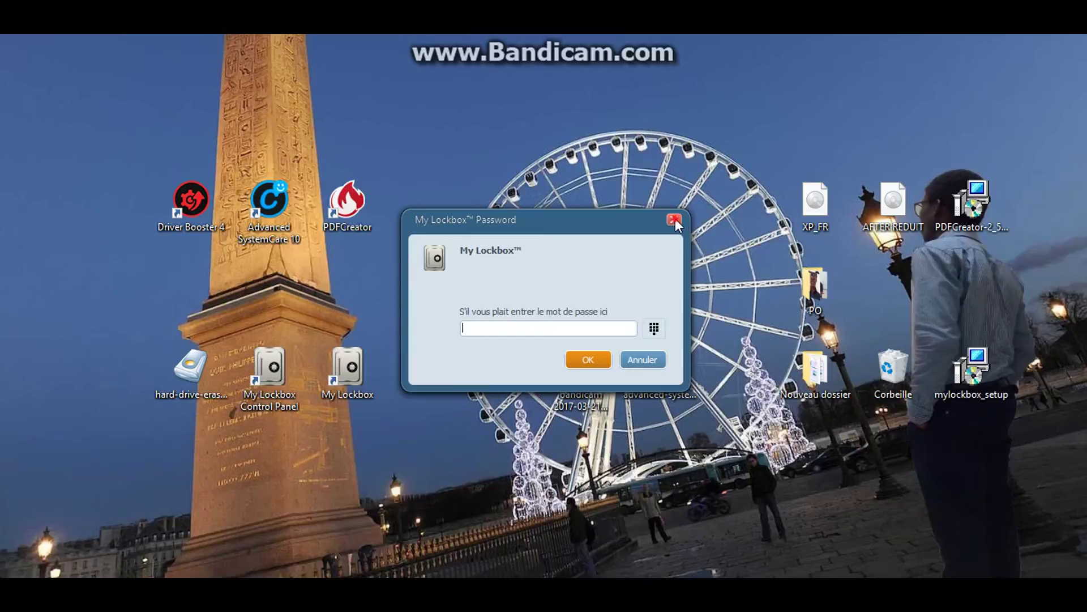
# Dismiss the My Lockbox password prompt twice, reopening the Control Panel in between, without entering a password
pyautogui.click(675, 219)
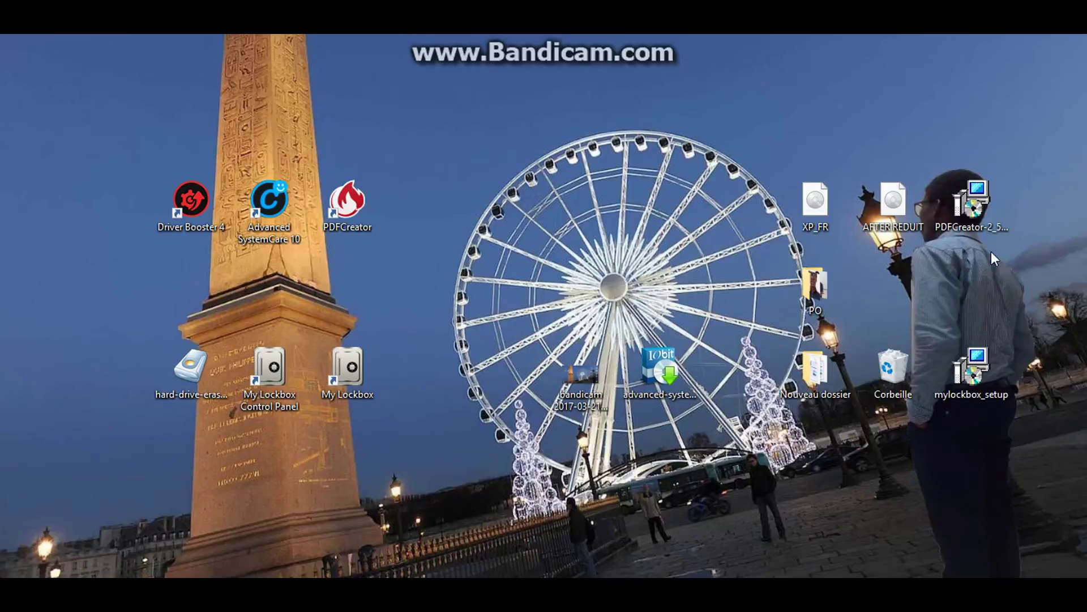
pyautogui.doubleClick(267, 388)
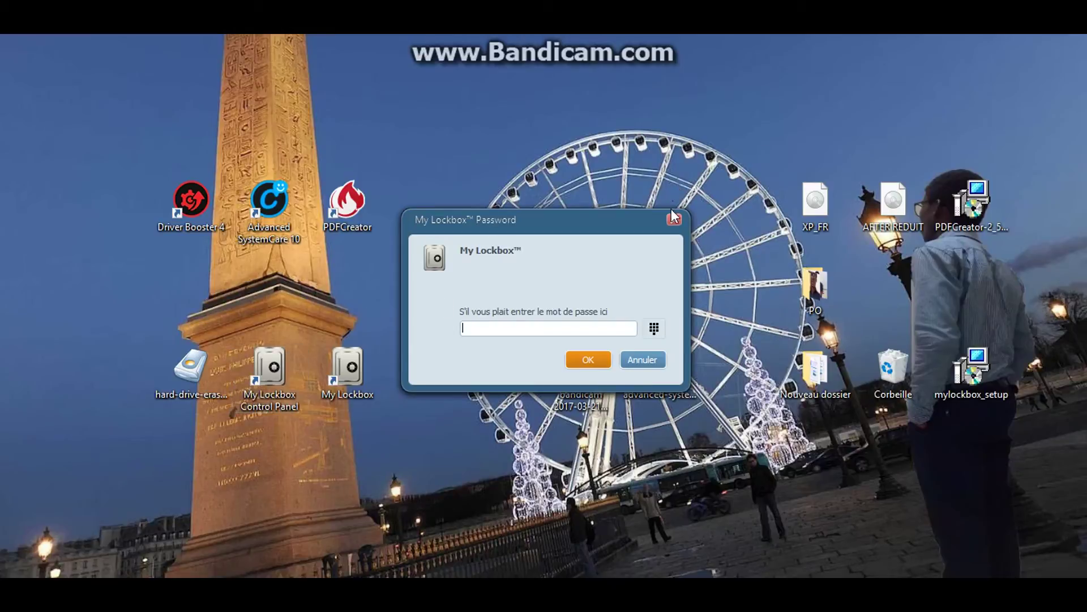
pyautogui.click(670, 222)
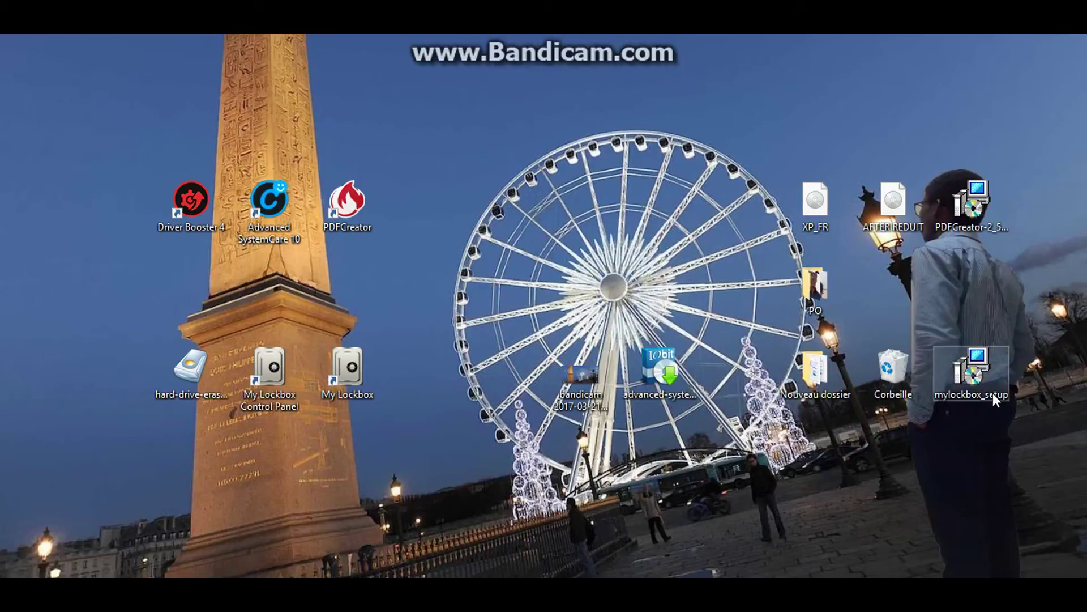
pyautogui.moveTo(993, 393); pyautogui.dragTo(972, 382)
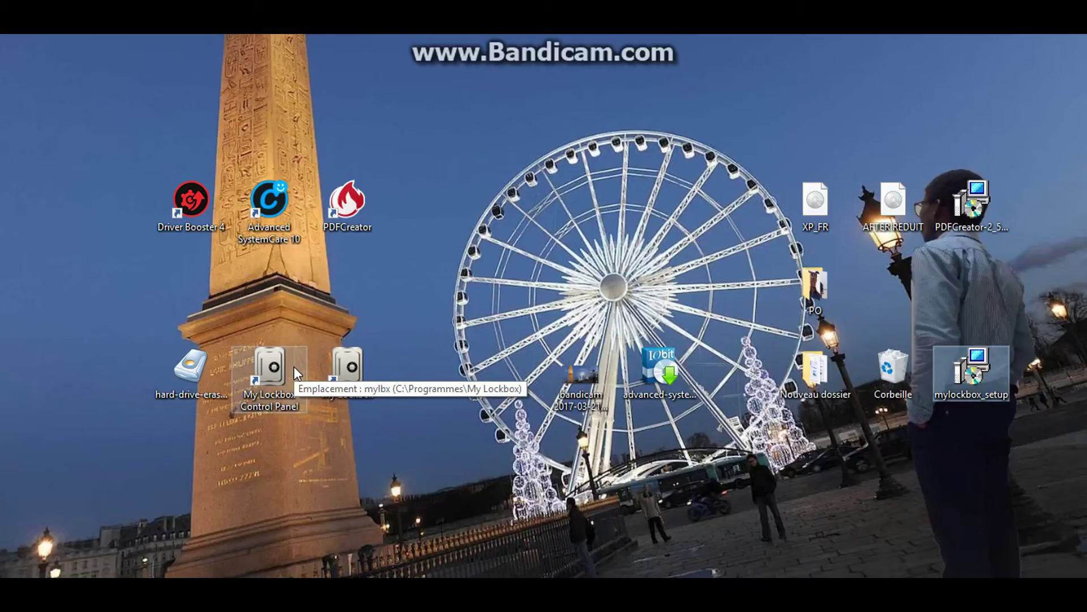
# Enter the password, dismiss the invalid-password error, then reopen My Lockbox Control Panel with the correct password
pyautogui.click(293, 365)
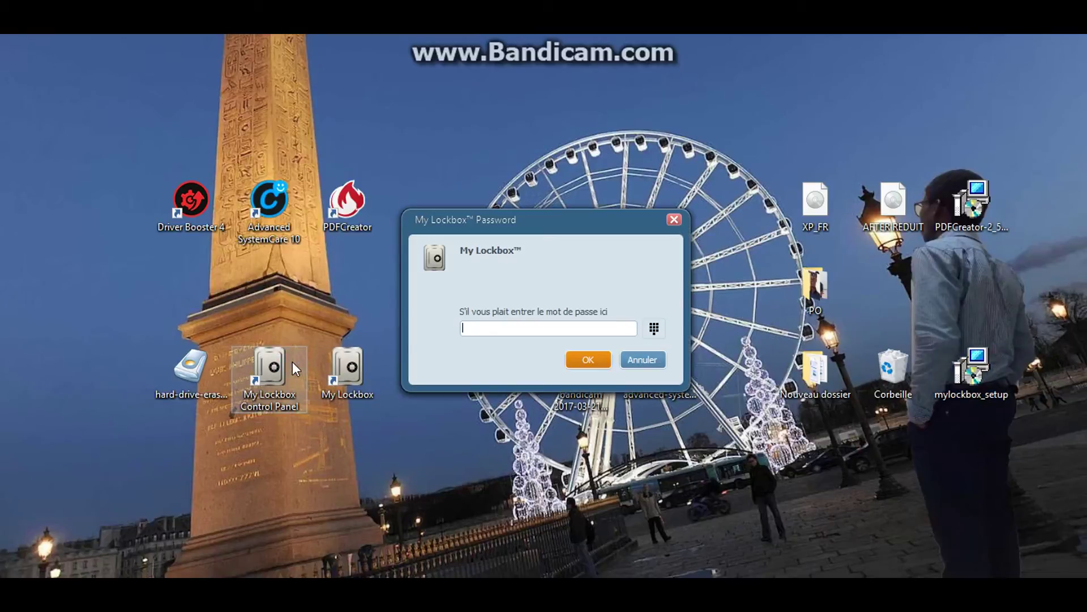
pyautogui.write('1234')
pyautogui.press('Return')
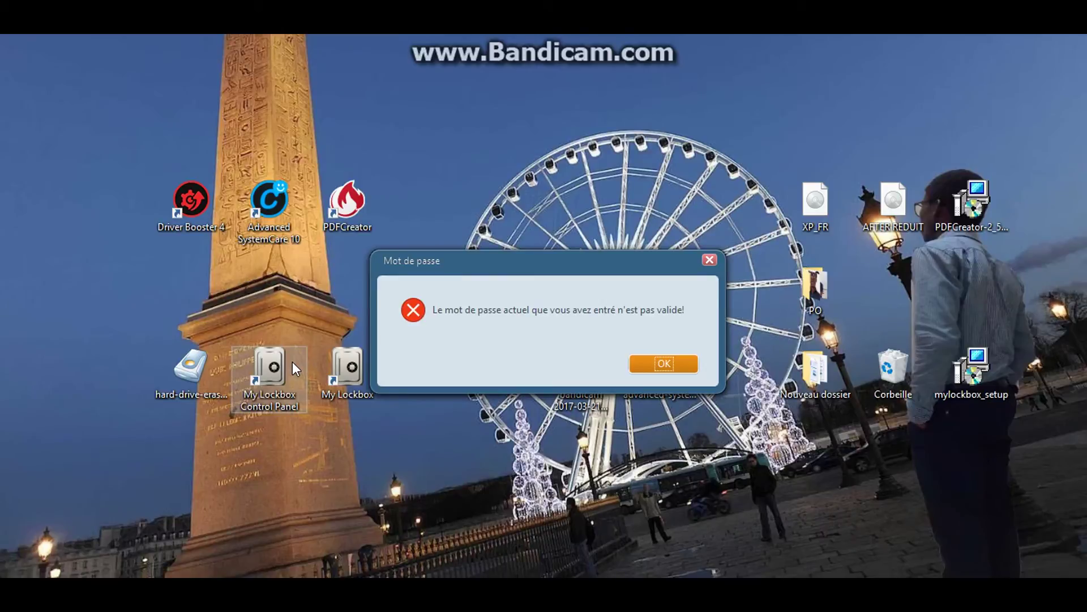
pyautogui.click(664, 363)
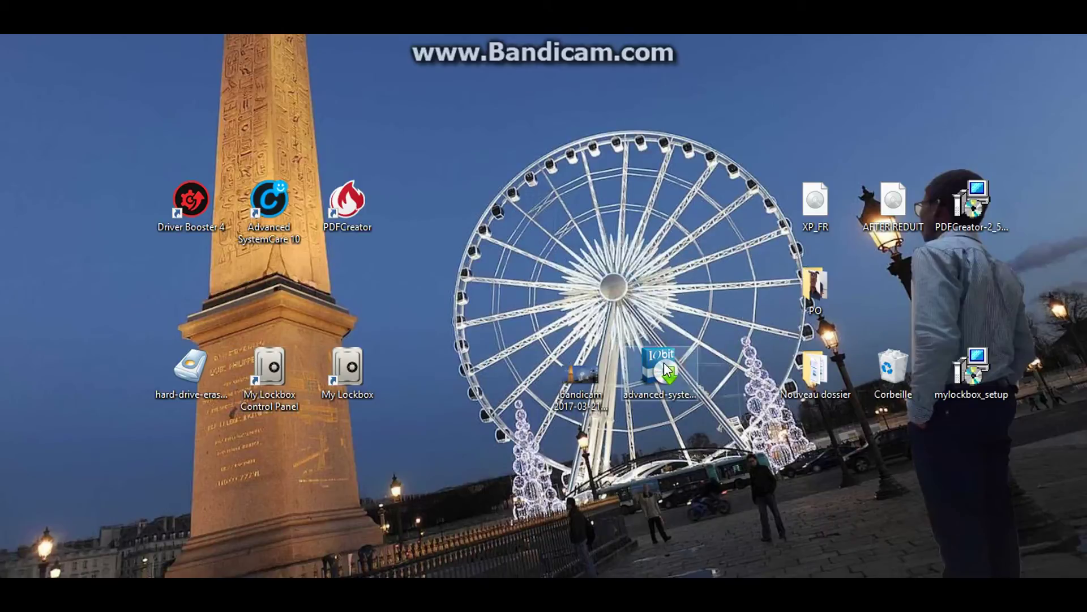
pyautogui.doubleClick(298, 374)
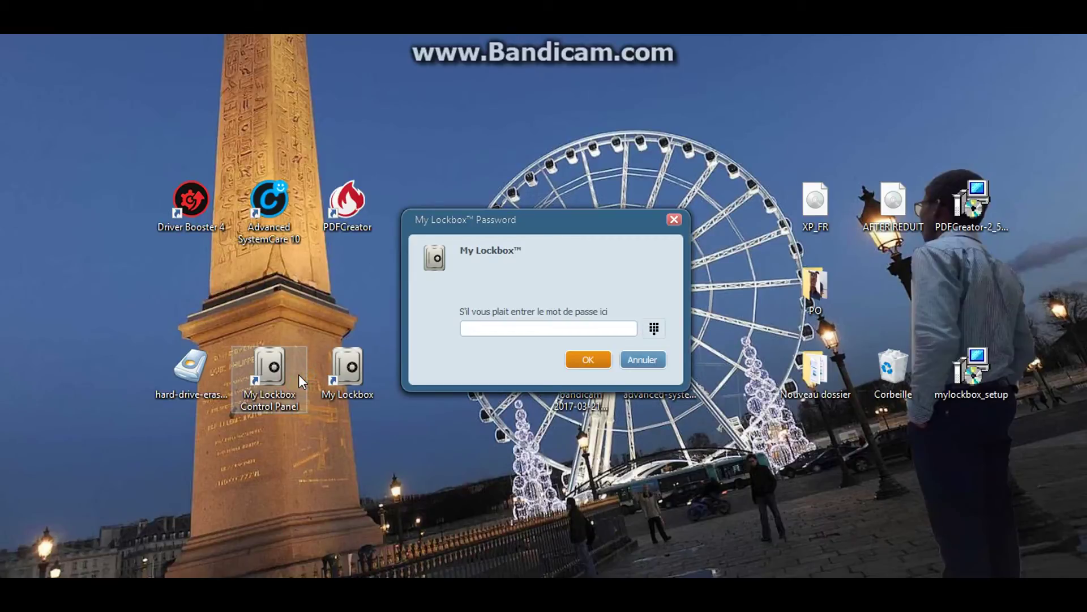
pyautogui.write('•••••')
pyautogui.press('Return')
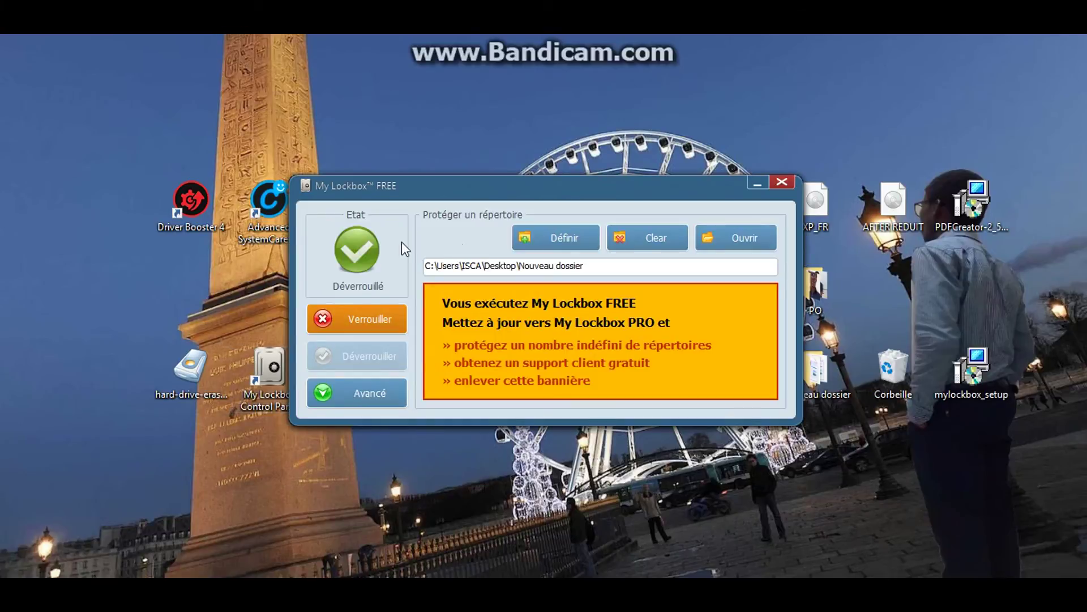
# Via Définir, choose Bureau's Nouveau dossier as the protected folder, confirm with OK, and close My Lockbox
pyautogui.click(542, 194)
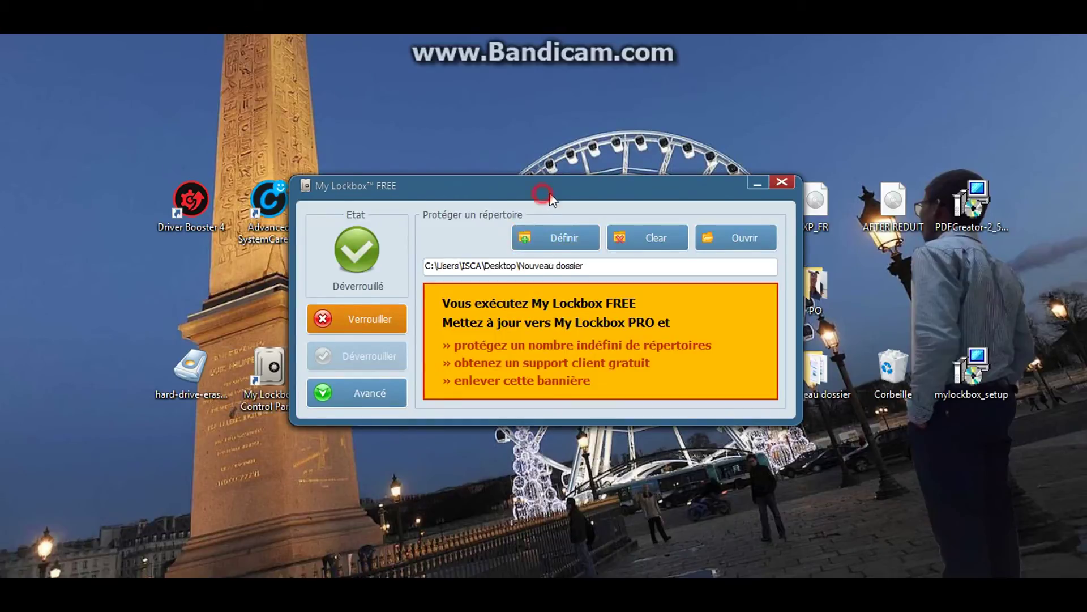
pyautogui.moveTo(550, 194); pyautogui.dragTo(655, 173)
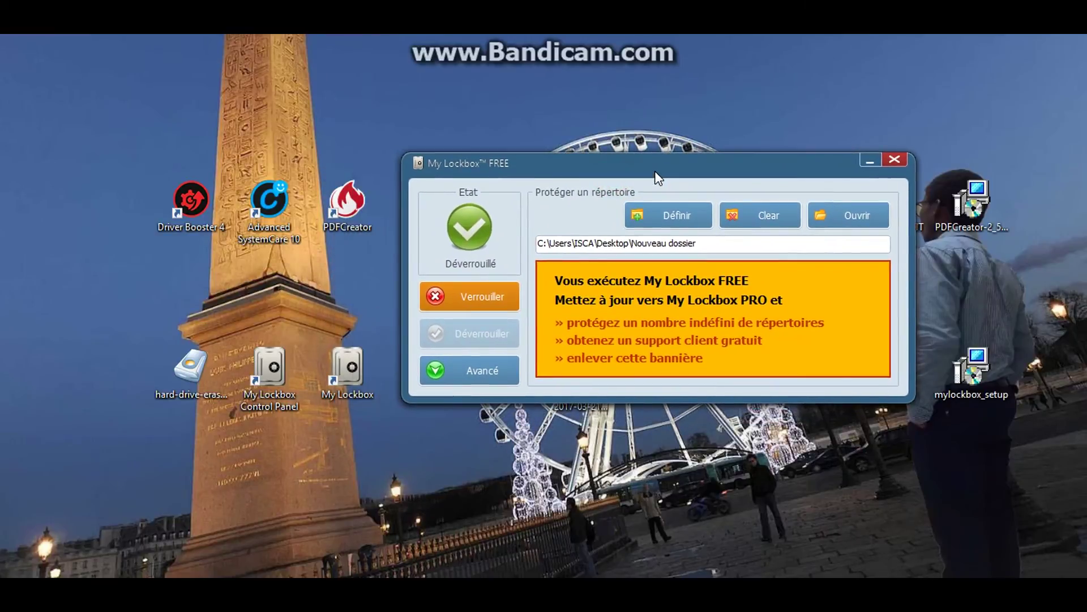
pyautogui.click(670, 214)
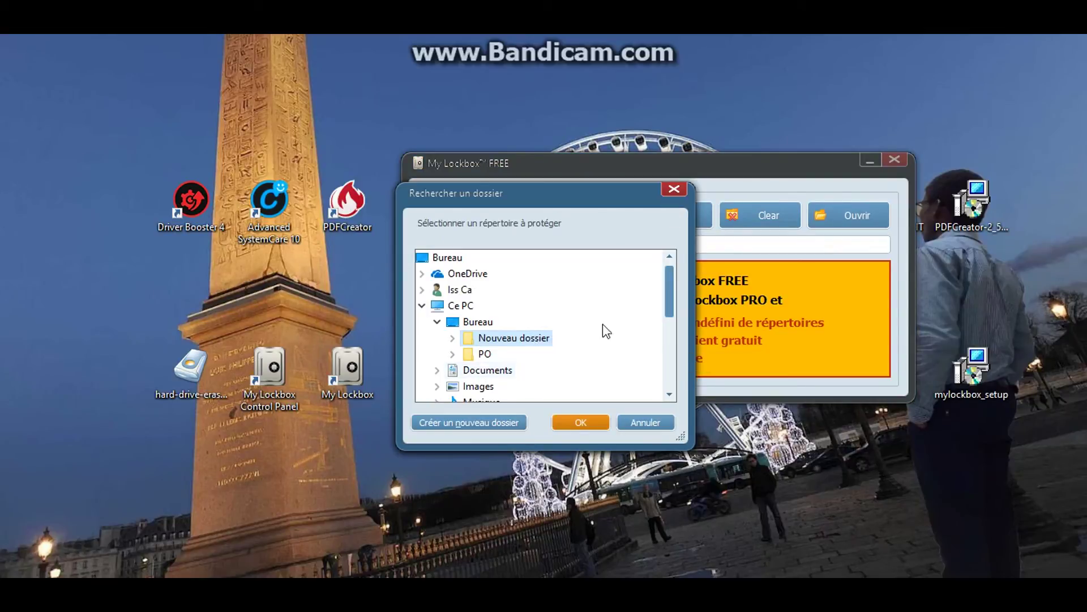
pyautogui.moveTo(672, 297)
pyautogui.mouseDown()
pyautogui.moveTo(670, 356)
pyautogui.moveTo(670, 288)
pyautogui.mouseUp()
pyautogui.doubleClick(524, 339)
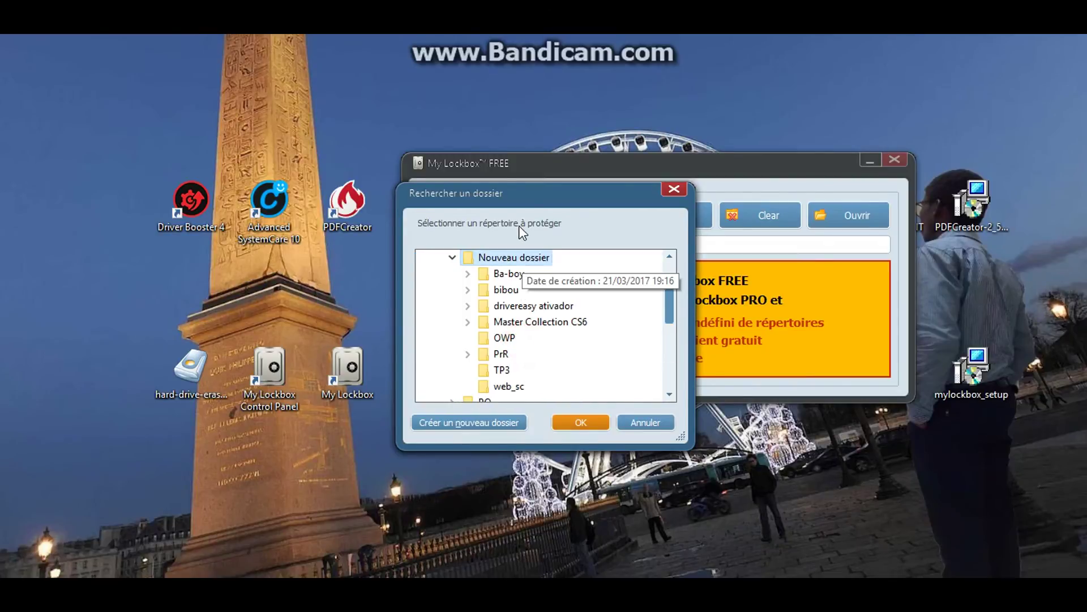
pyautogui.click(573, 423)
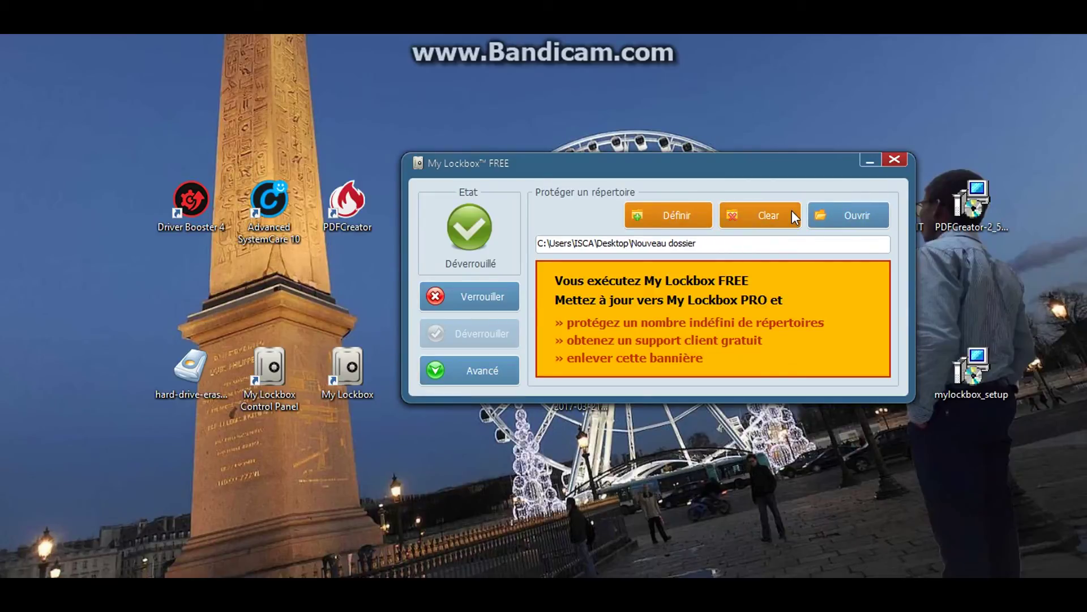
pyautogui.click(895, 161)
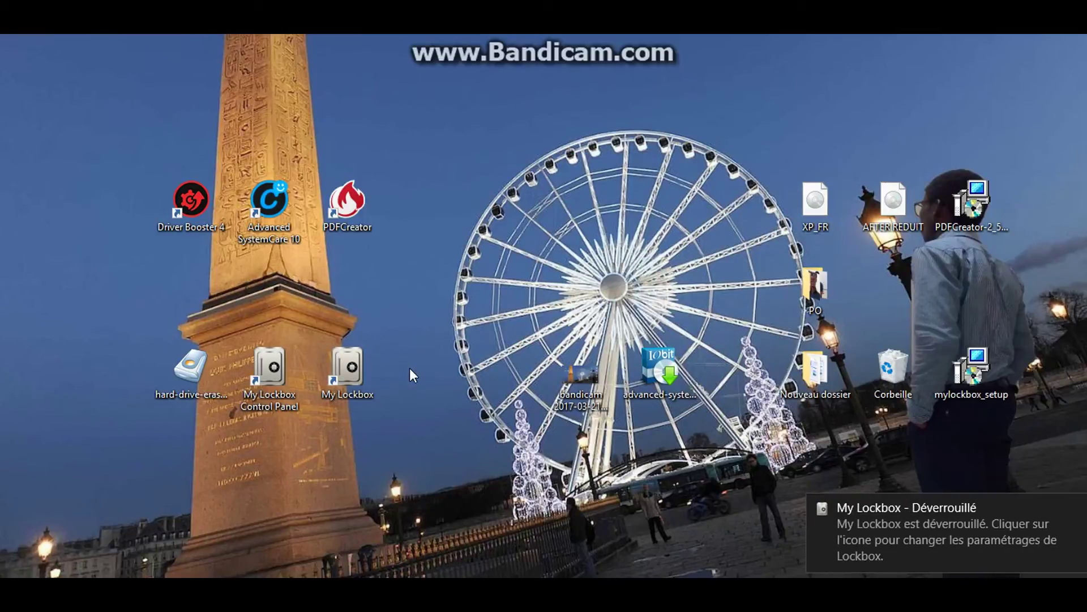
# Open the My Lockbox file browser and enable protection on Nouveau dossier
pyautogui.click(357, 367)
pyautogui.doubleClick(357, 367)
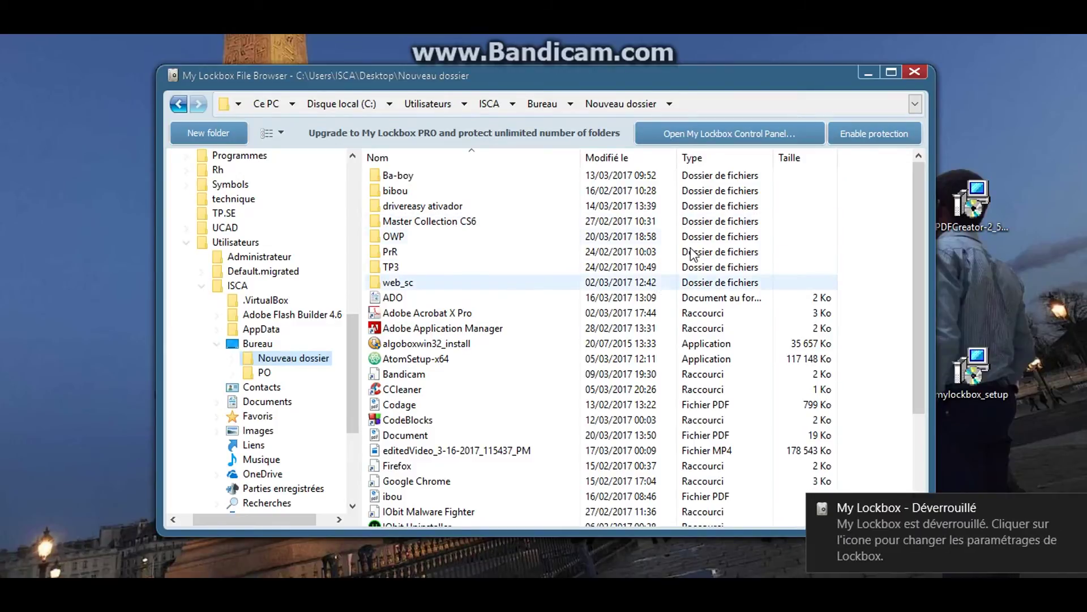
pyautogui.click(890, 141)
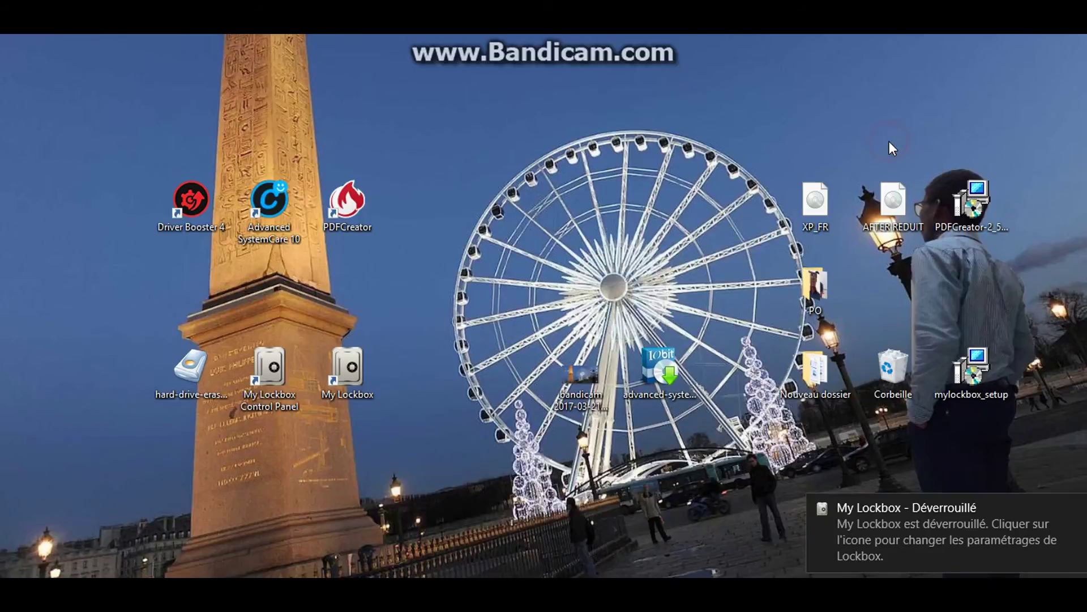
# Reopen My Lockbox with the password, close the file browser, and re-enable protection on Nouveau dossier
pyautogui.doubleClick(342, 379)
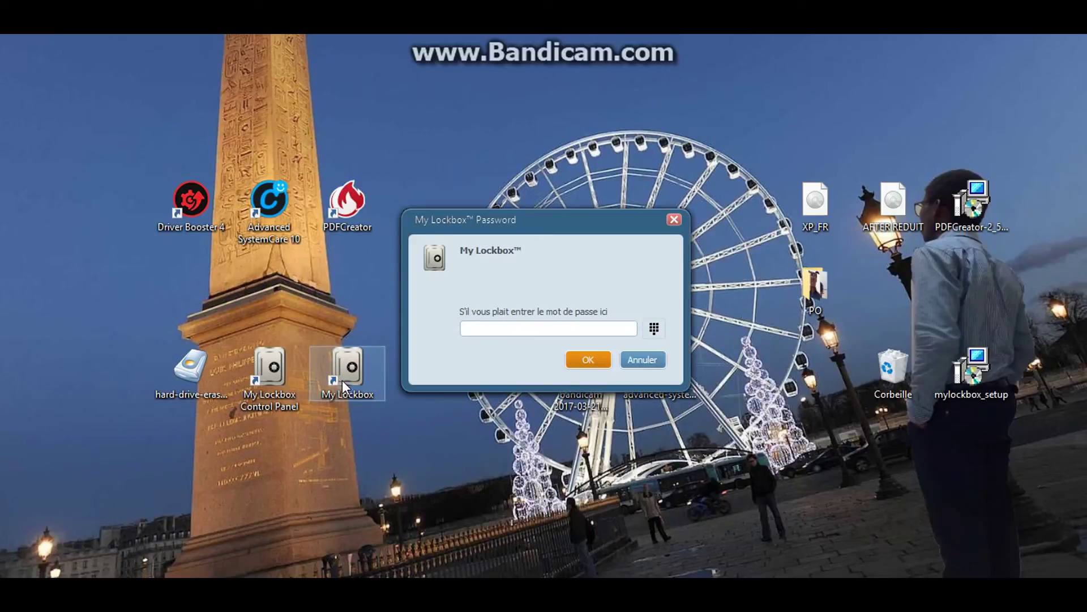
pyautogui.write('****')
pyautogui.press('Return')
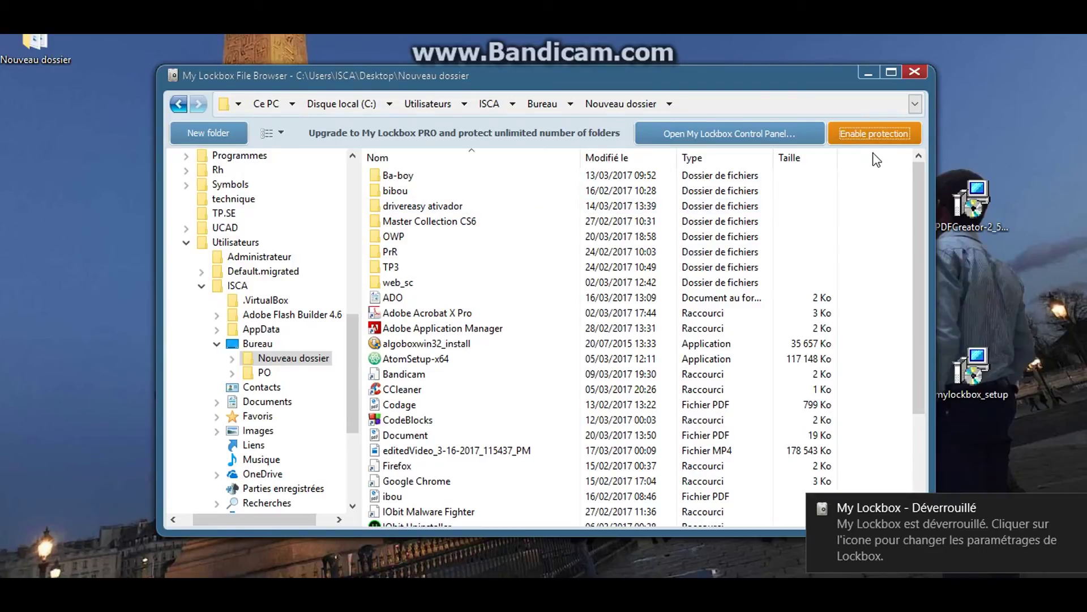
pyautogui.click(915, 71)
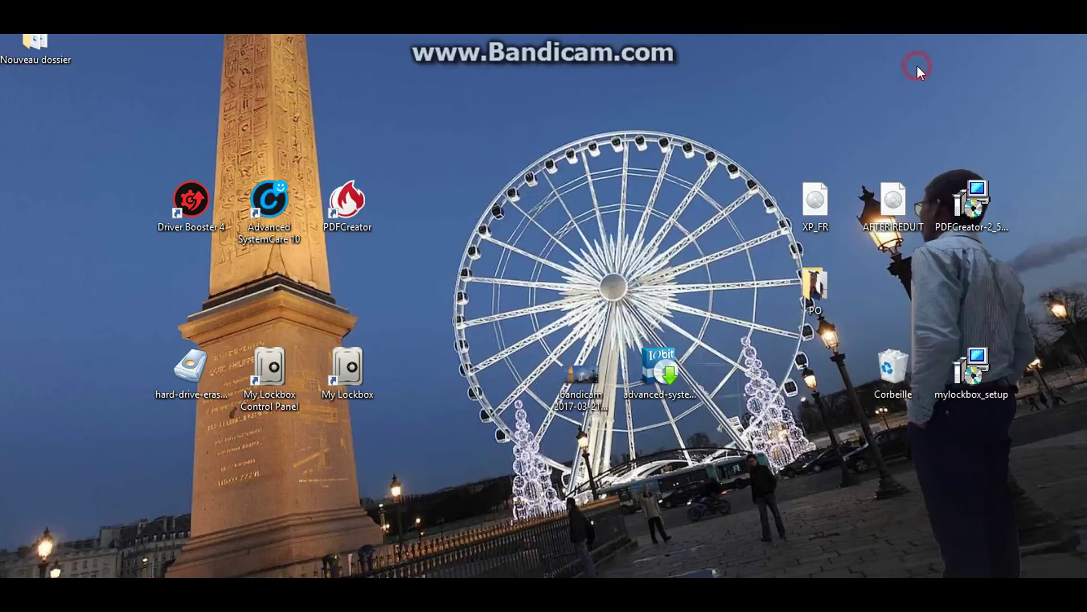
pyautogui.click(363, 370)
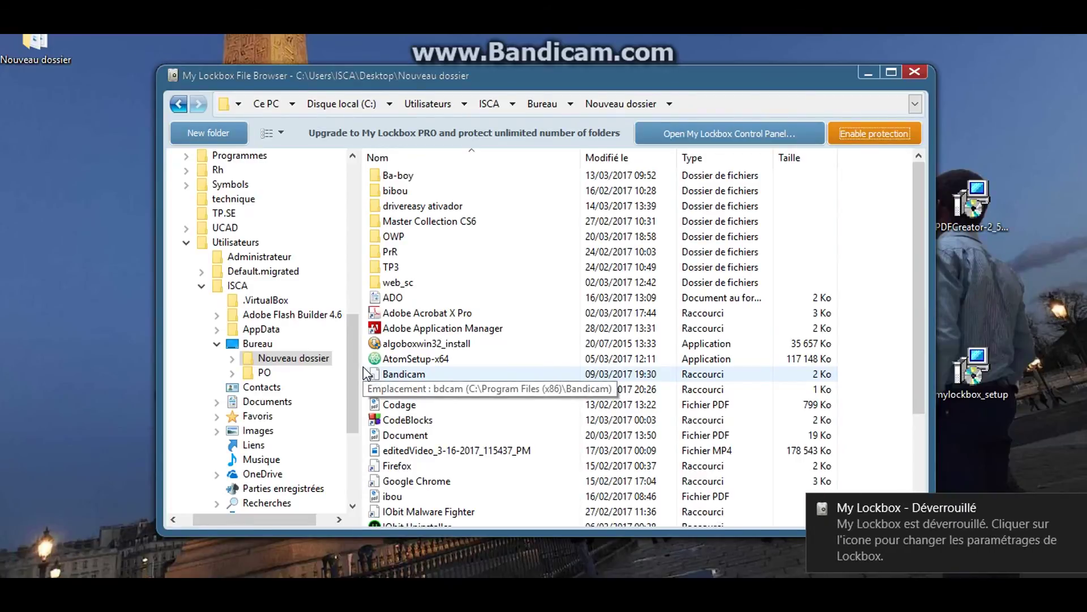
pyautogui.click(888, 129)
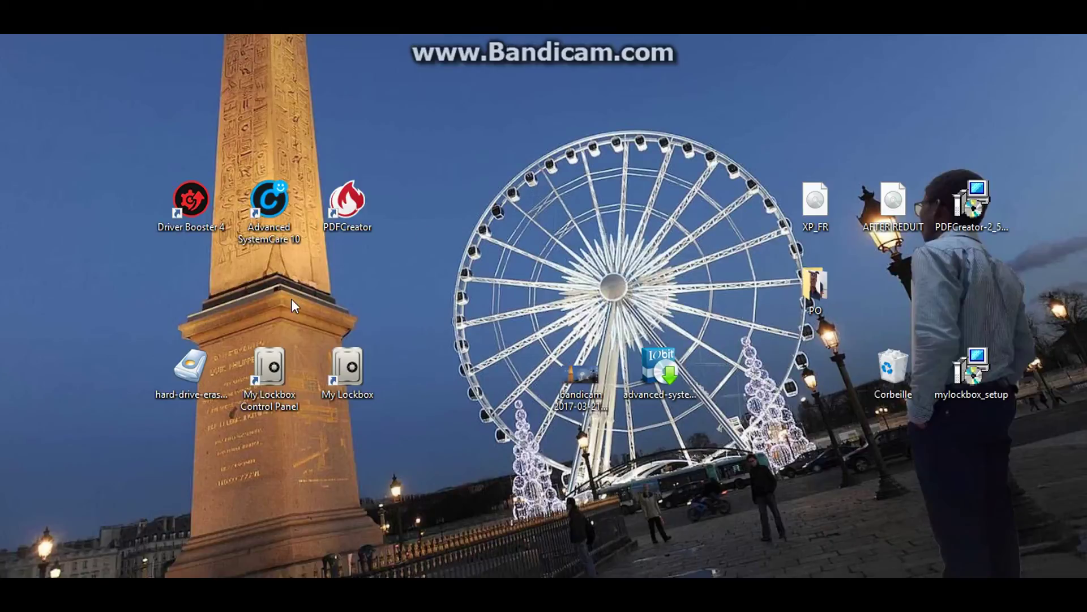
# Move hard-drive-eraser below Advanced SystemCare and shift My Lockbox Control Panel into the freed spot
pyautogui.click(189, 375)
pyautogui.moveTo(189, 375)
pyautogui.mouseDown()
pyautogui.moveTo(283, 273)
pyautogui.moveTo(271, 286)
pyautogui.mouseUp()
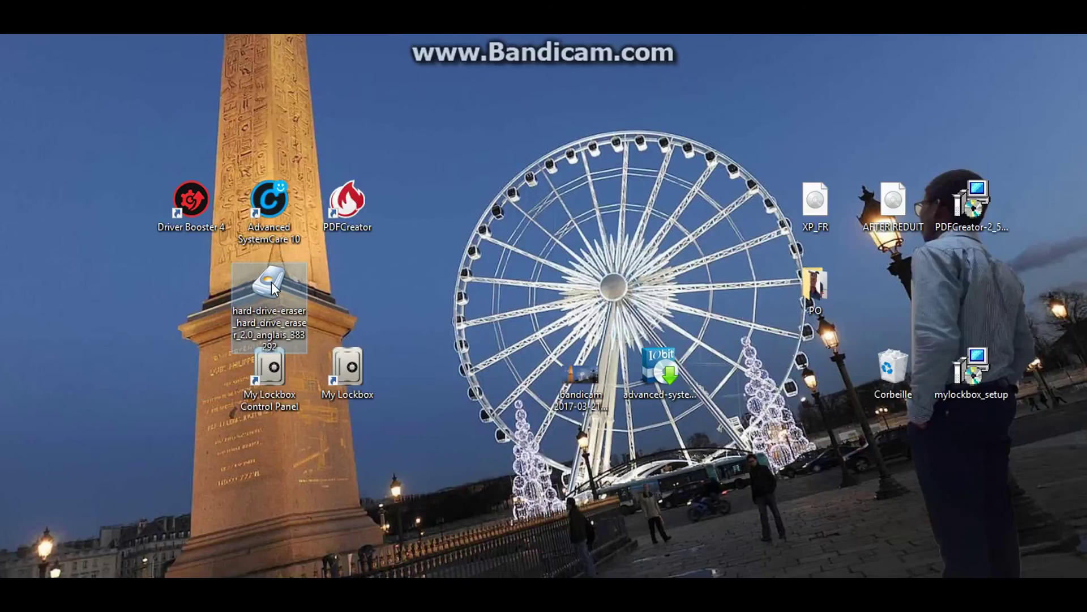
pyautogui.moveTo(271, 370); pyautogui.dragTo(210, 369)
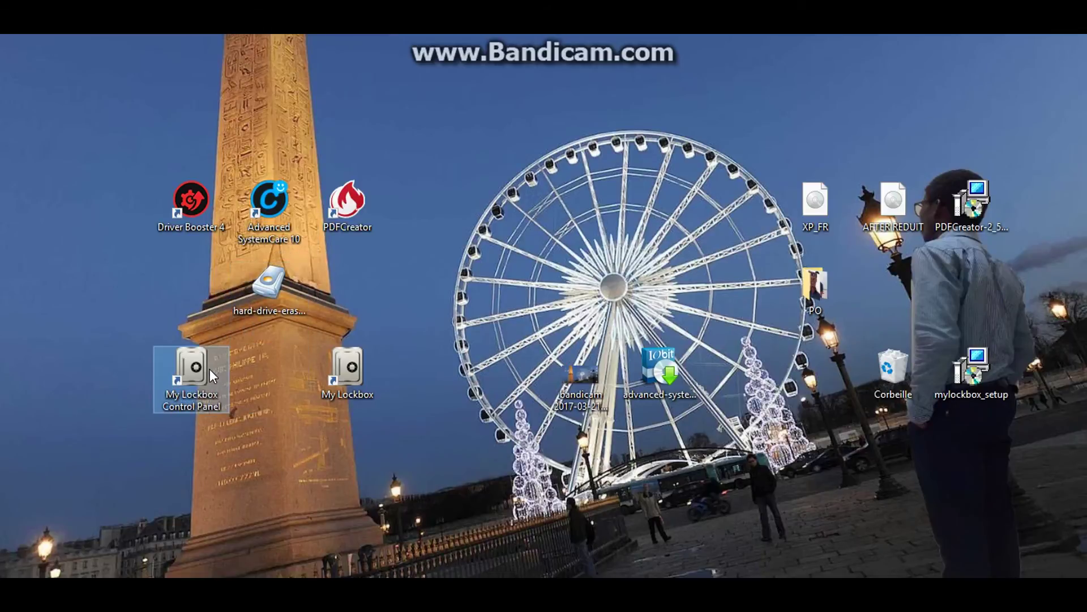
# Start My Lockbox again with the password and lock Nouveau dossier once more
pyautogui.doubleClick(349, 364)
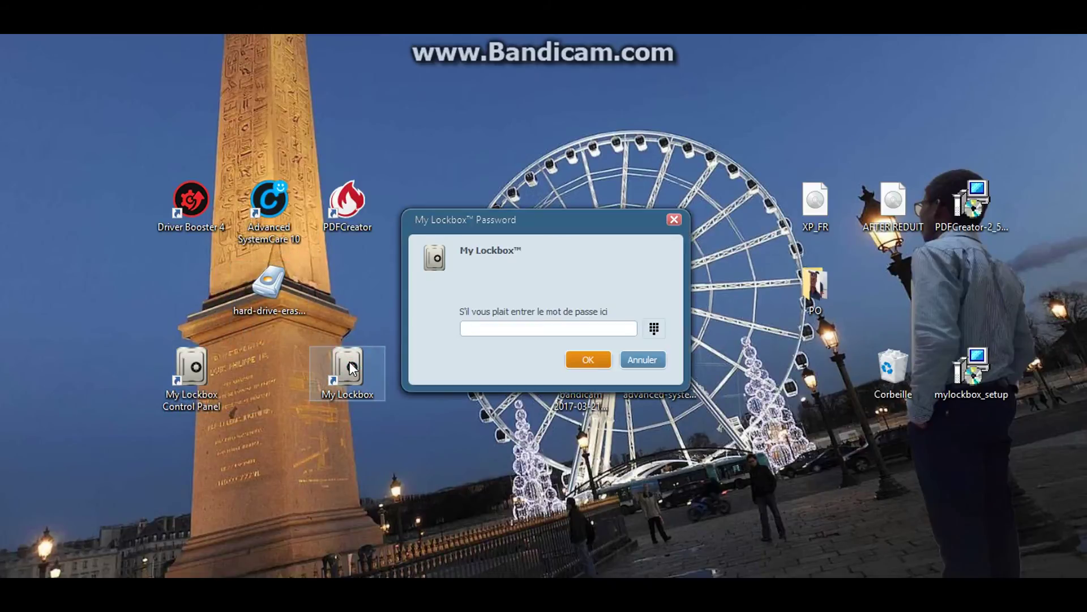
pyautogui.write('****')
pyautogui.press('Return')
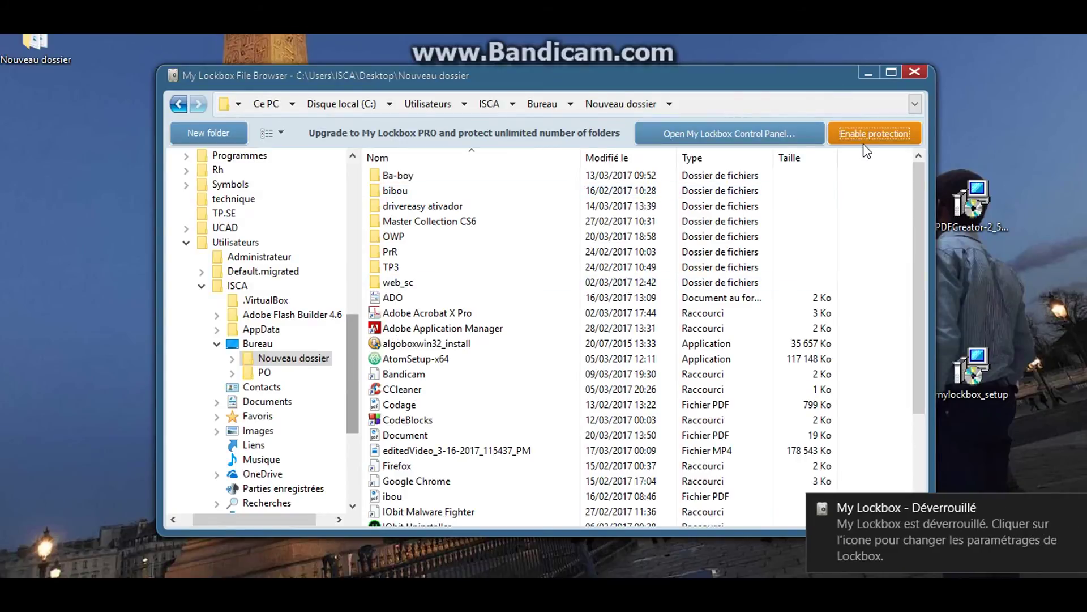
pyautogui.click(874, 138)
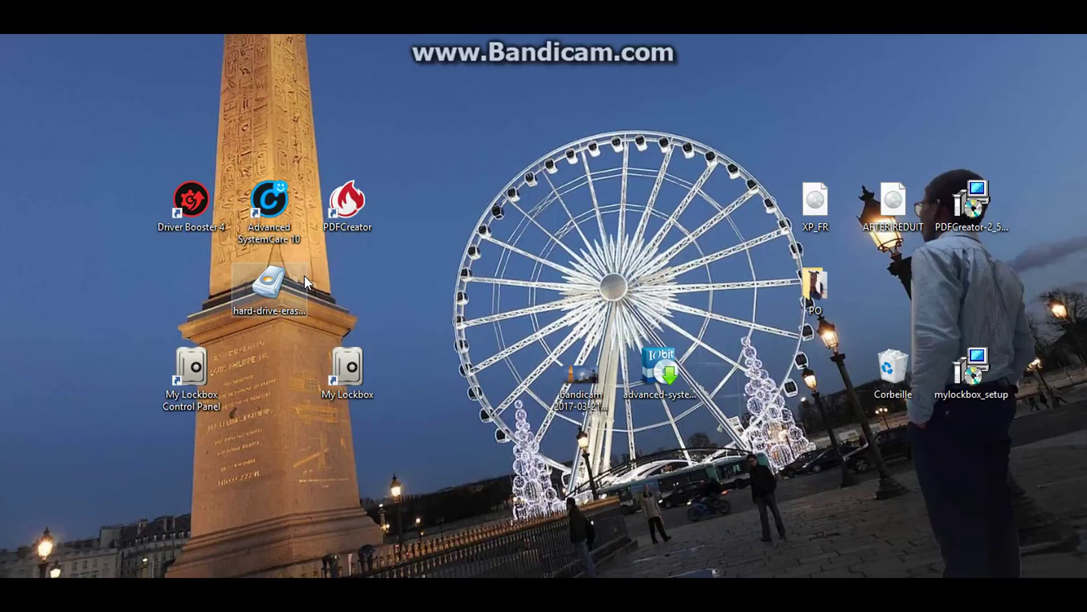
# Drag the hard-drive-eraser file to the top centre of the desktop
pyautogui.moveTo(280, 285)
pyautogui.mouseDown()
pyautogui.moveTo(329, 264)
pyautogui.moveTo(494, 253)
pyautogui.mouseUp()
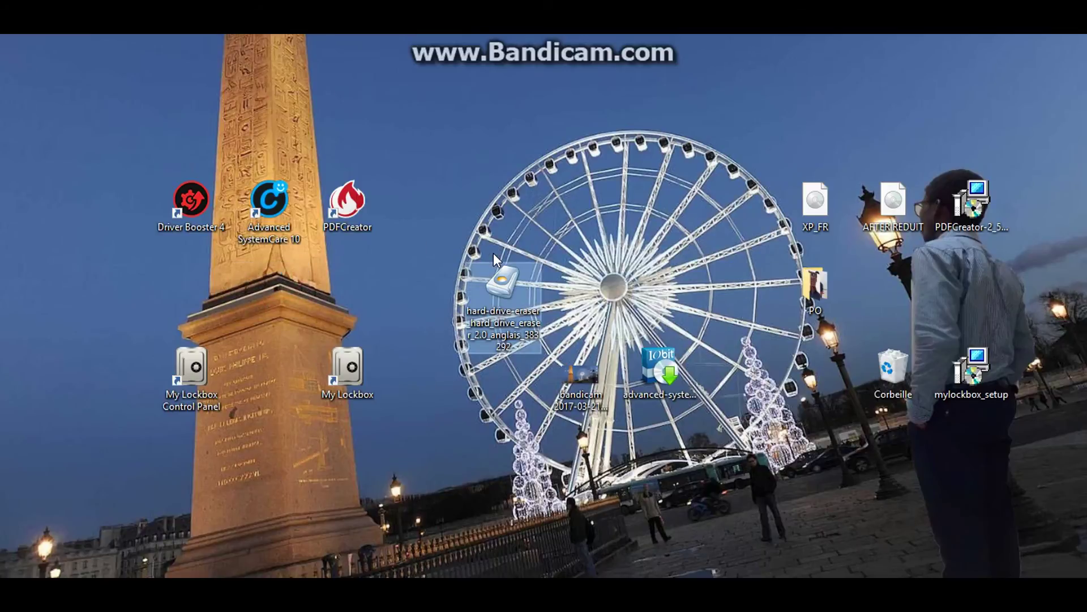
pyautogui.moveTo(523, 345)
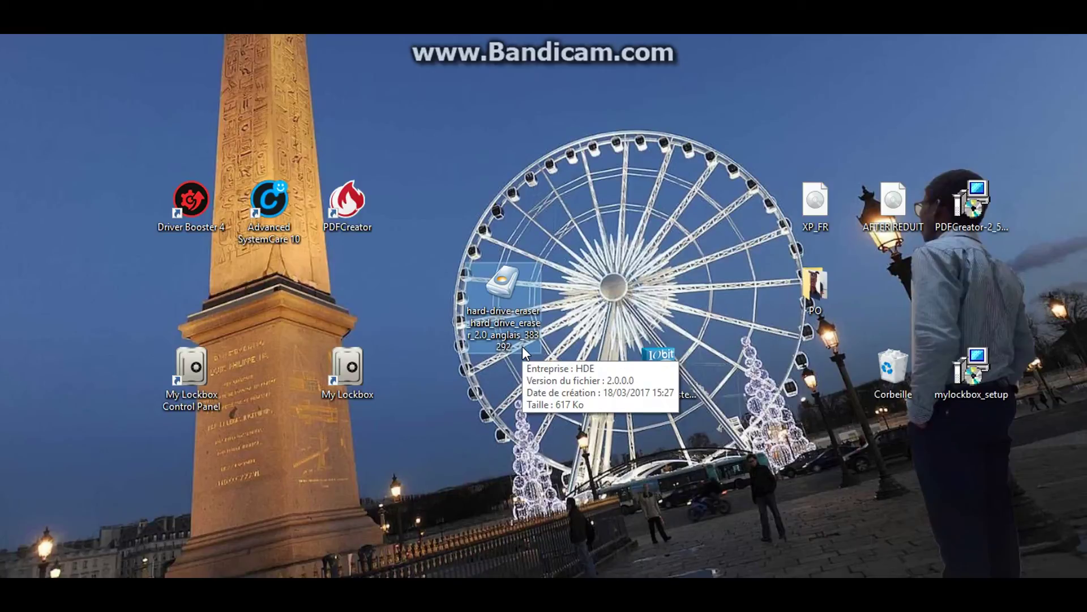
pyautogui.moveTo(512, 314); pyautogui.dragTo(447, 179)
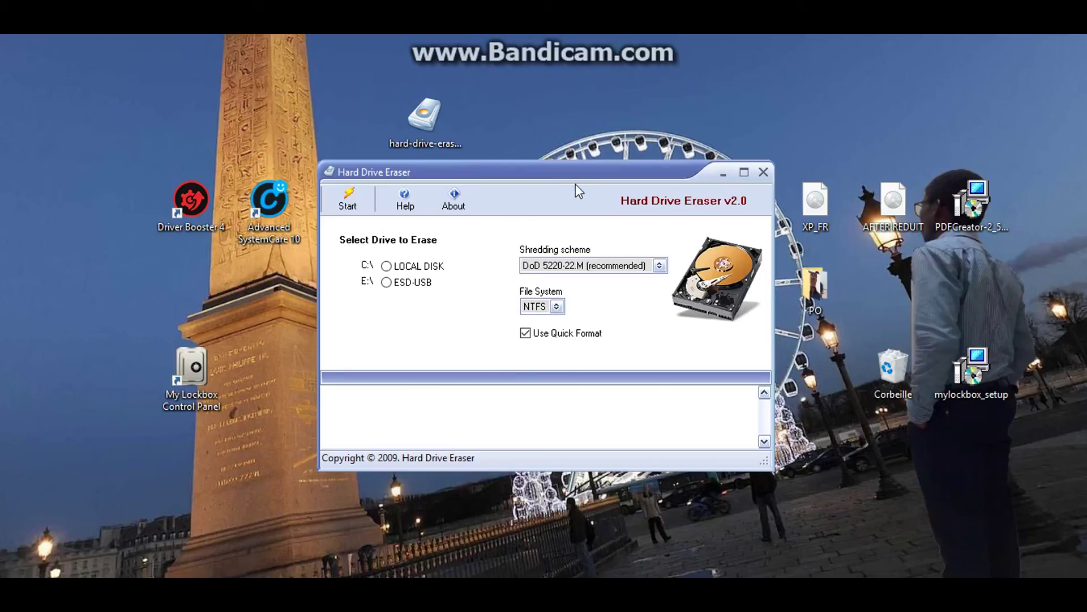
# Select C:\ LOCAL DISK as the target drive, keeping NTFS and the DoD 5220-22.M shredding scheme
pyautogui.moveTo(576, 171)
pyautogui.mouseDown()
pyautogui.moveTo(583, 196)
pyautogui.moveTo(629, 203)
pyautogui.mouseUp()
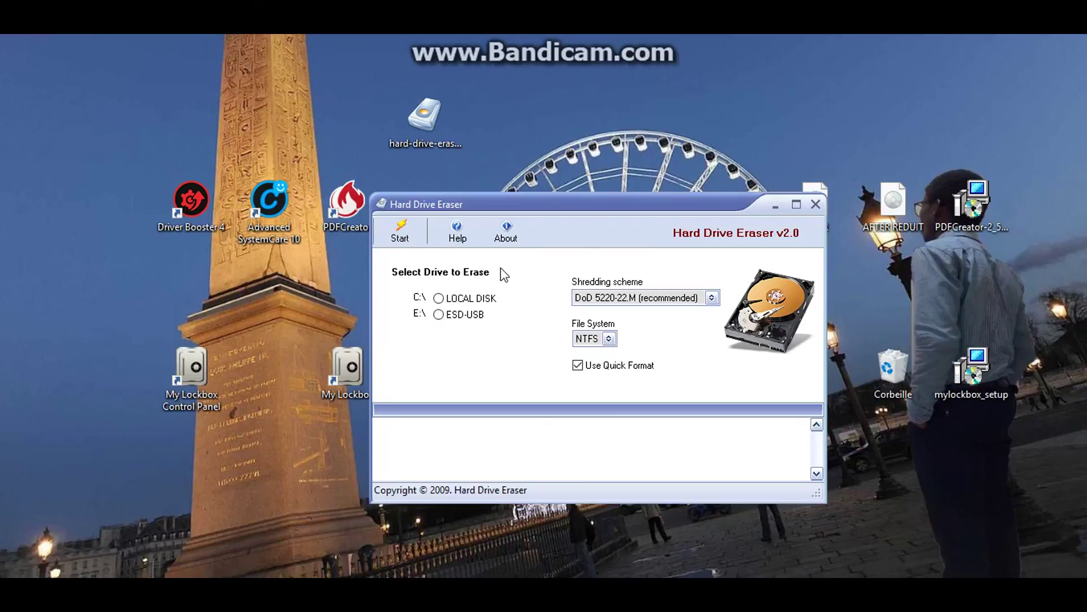
pyautogui.click(440, 316)
pyautogui.click(439, 298)
pyautogui.click(440, 315)
pyautogui.click(439, 298)
pyautogui.click(609, 339)
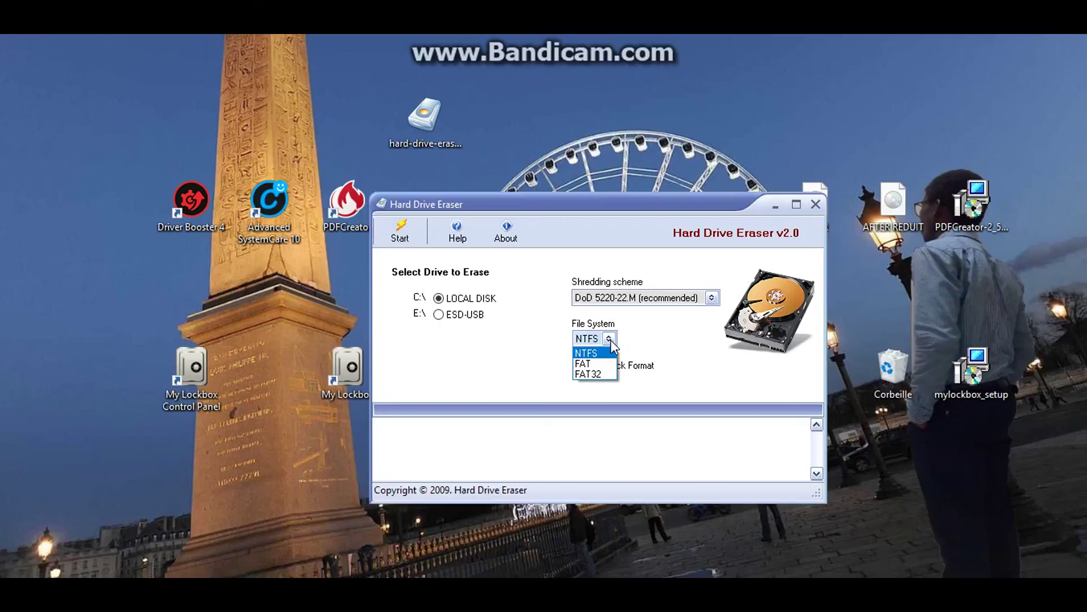
pyautogui.click(611, 339)
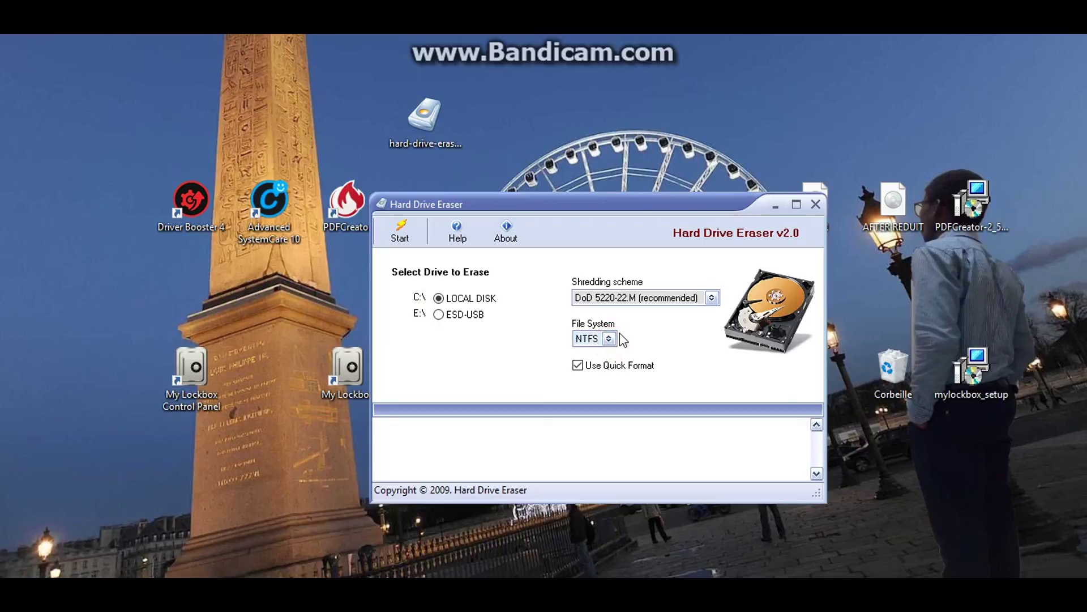
pyautogui.click(699, 301)
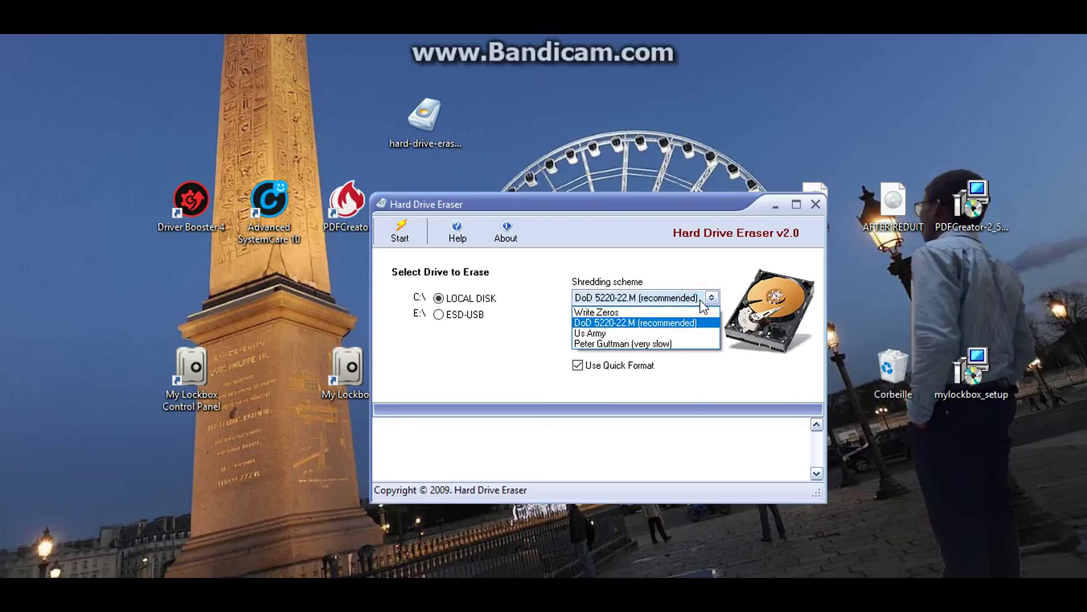
pyautogui.click(700, 301)
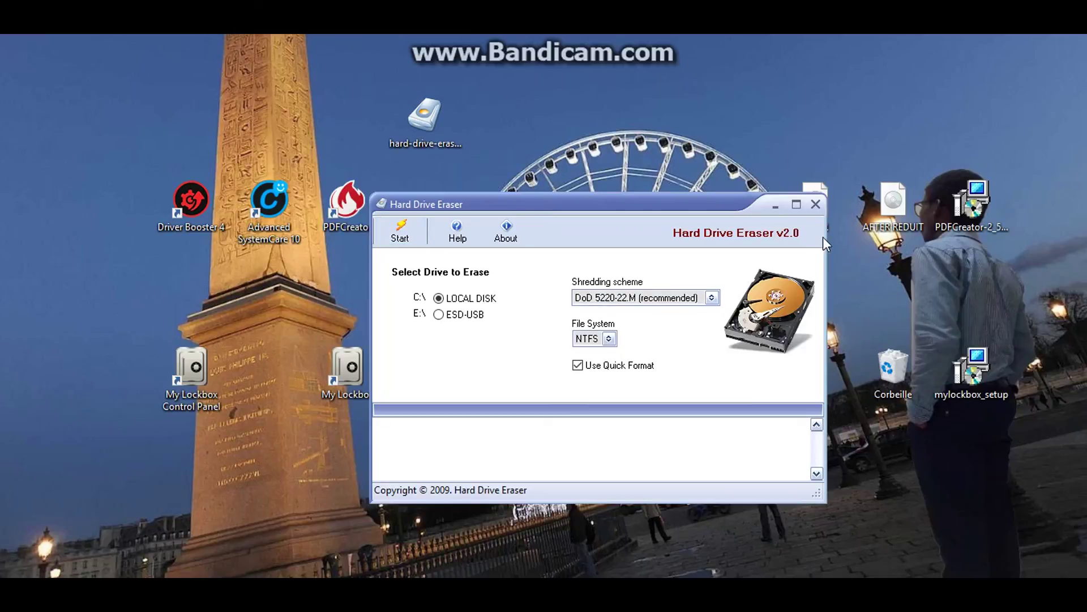
# Close Hard Drive Eraser and drag the hard-drive-eraser file back beneath Advanced SystemCare 10
pyautogui.click(815, 205)
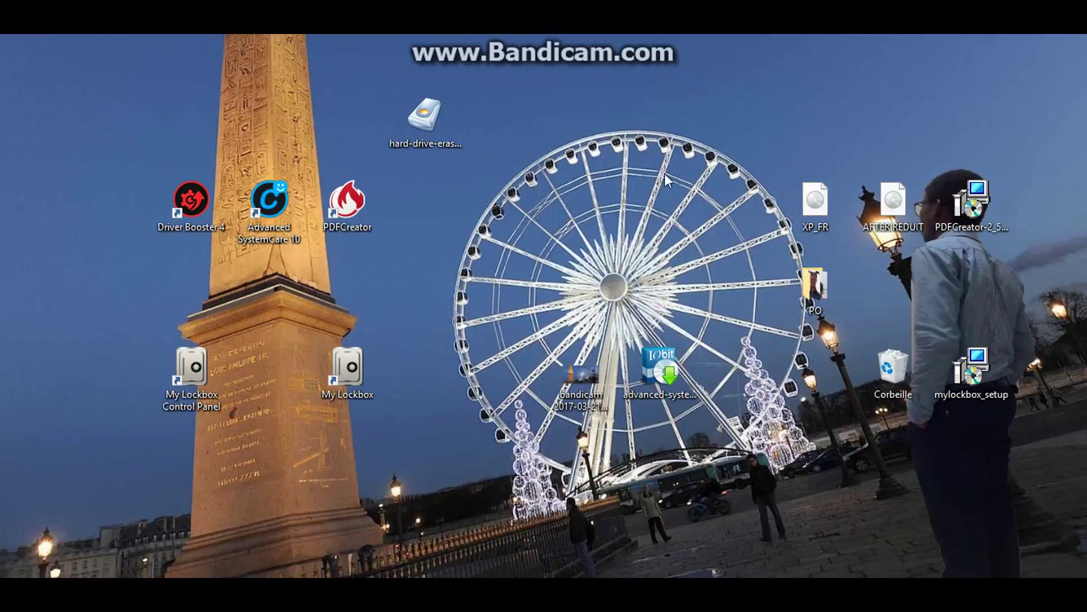
pyautogui.moveTo(457, 110); pyautogui.dragTo(297, 283)
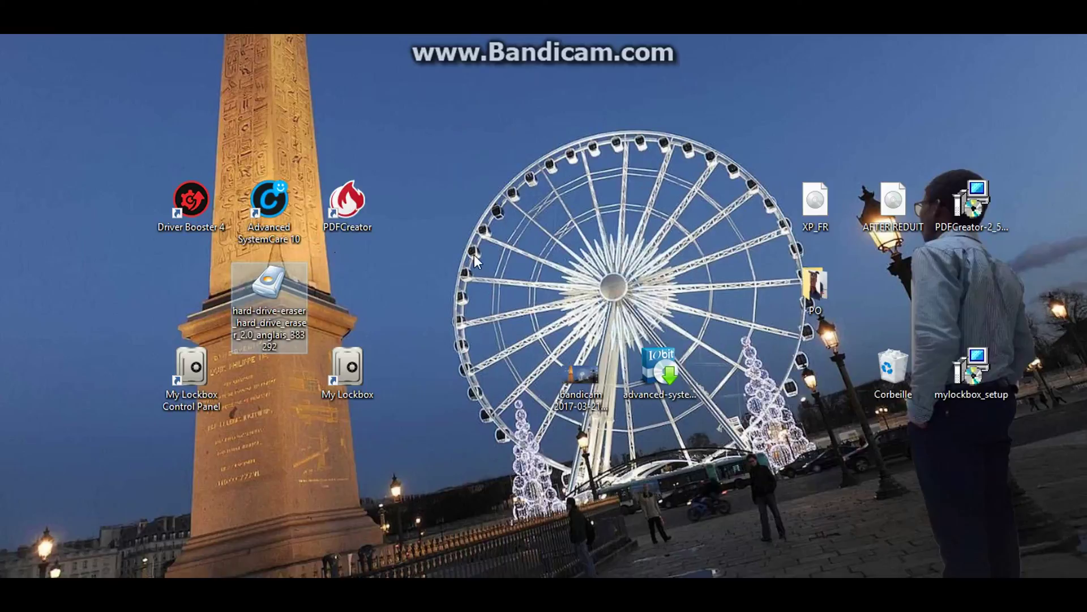